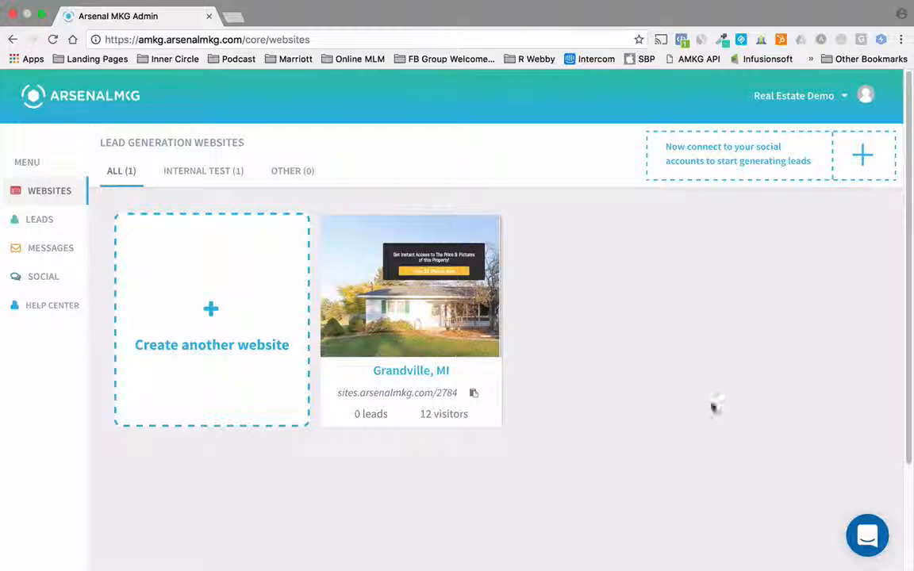
# Create another lead generation website from the General Sales template.
pyautogui.click(210, 310)
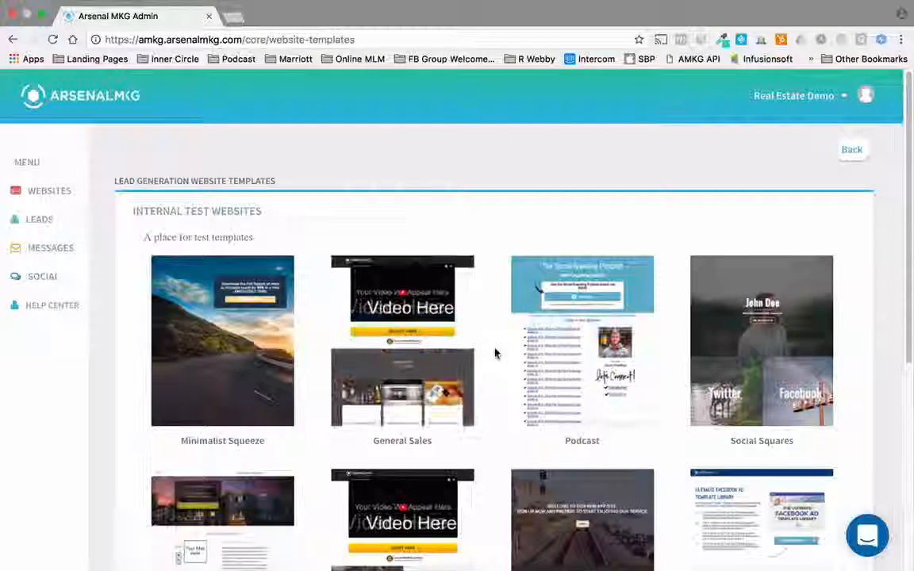
pyautogui.scroll(-1, 495, 353)
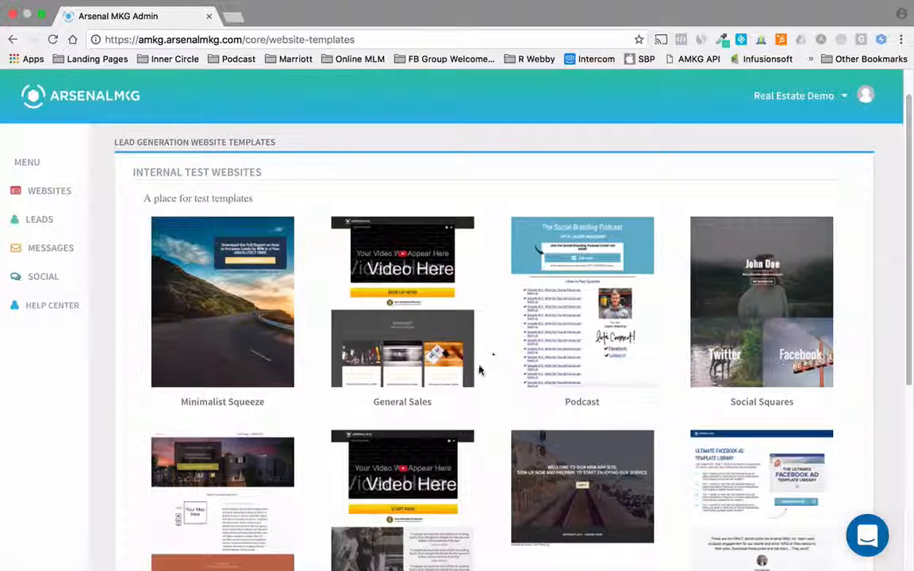
pyautogui.moveTo(478, 367)
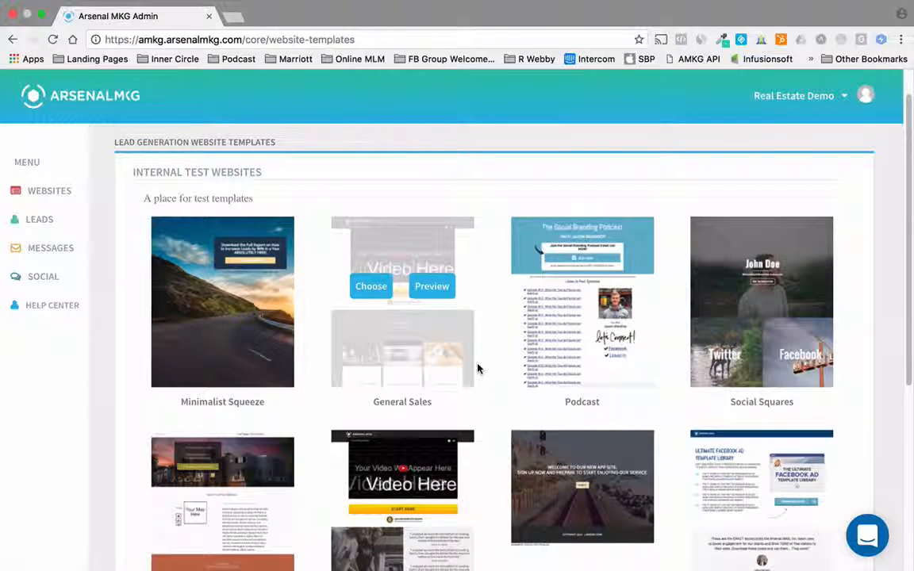
pyautogui.click(369, 291)
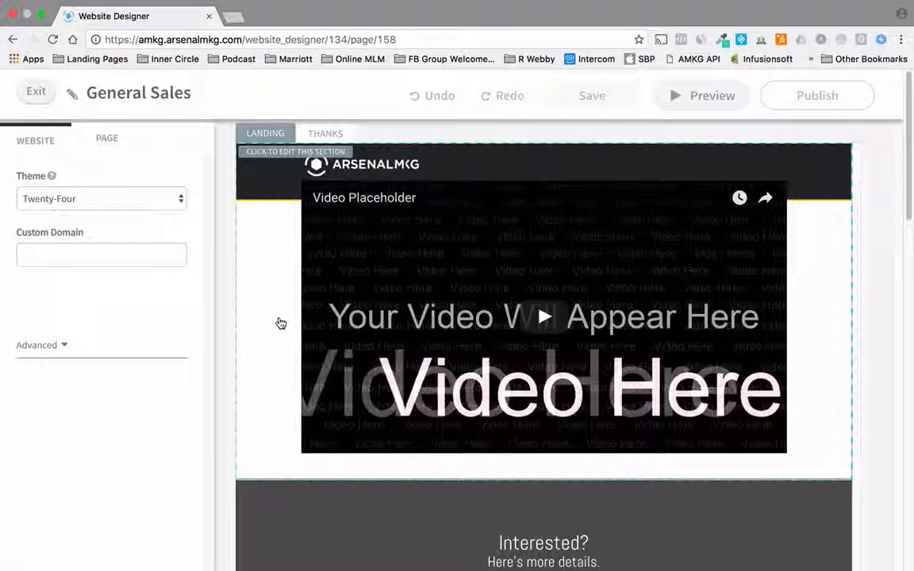
# Examine the landing page from start to end, including the settings of its video section and its "Interested?" section.
pyautogui.scroll(-15, 279, 323)
pyautogui.scroll(-6, 282, 323)
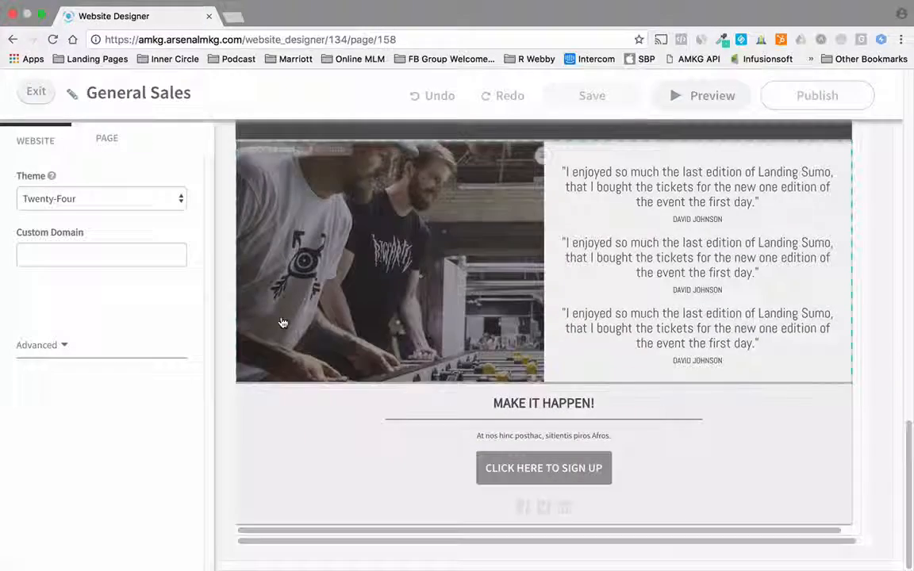
pyautogui.scroll(4, 284, 323)
pyautogui.scroll(15, 284, 323)
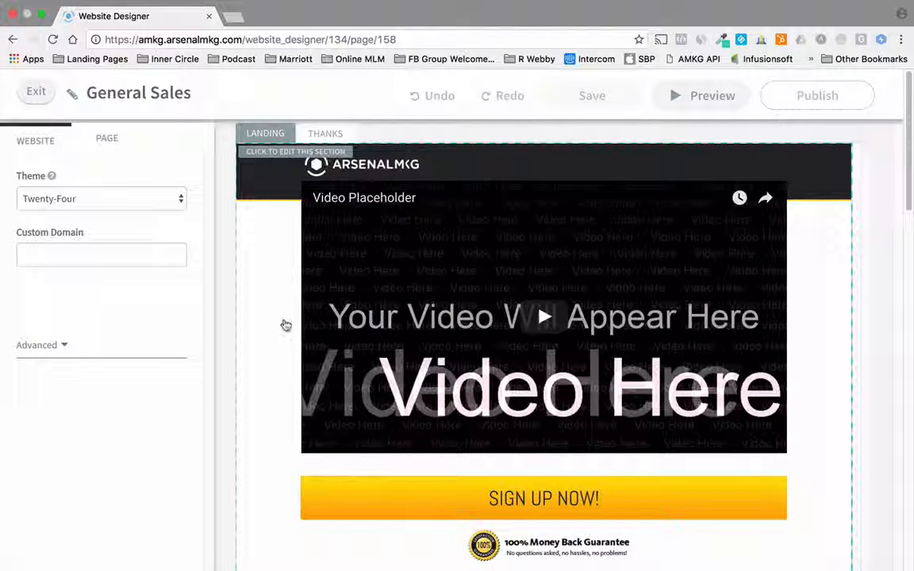
pyautogui.scroll(-2, 286, 331)
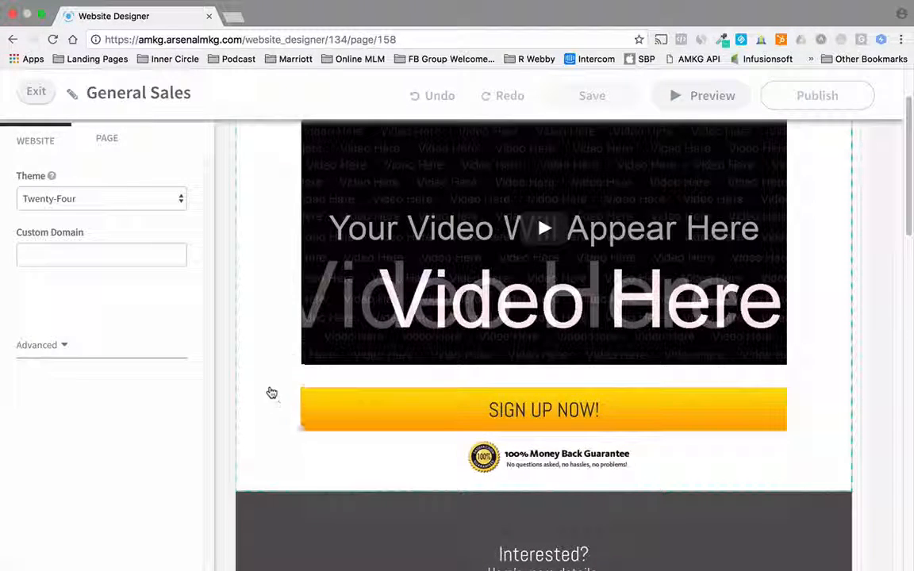
pyautogui.click(268, 391)
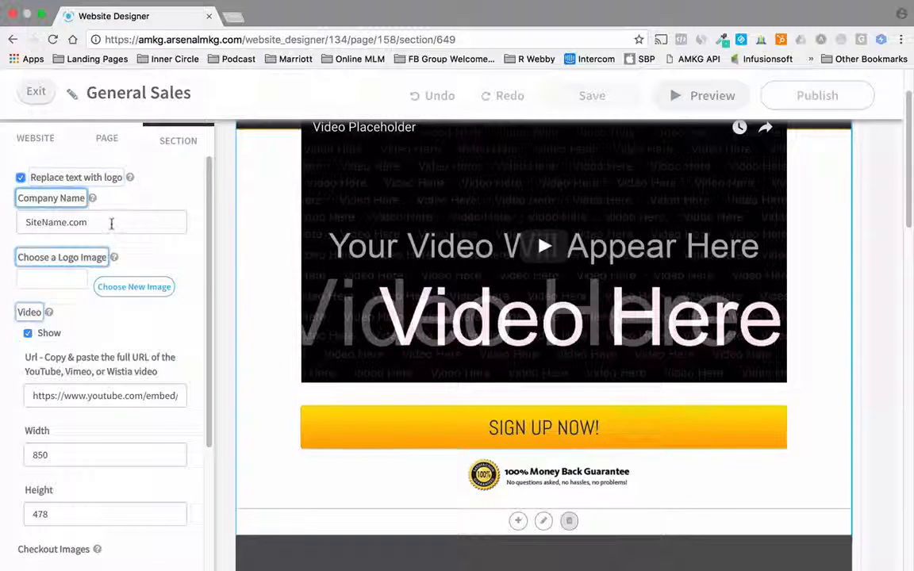
pyautogui.scroll(-5, 332, 436)
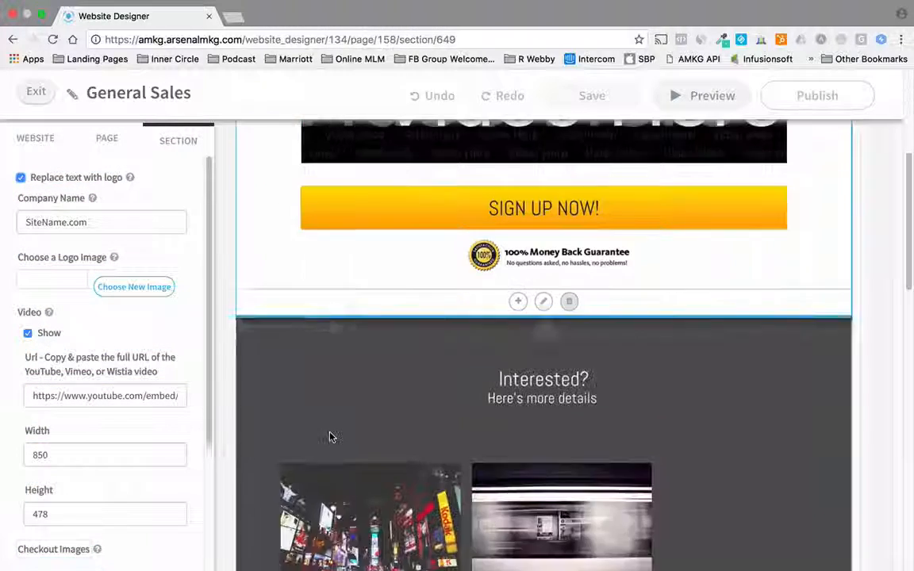
pyautogui.scroll(1, 404, 333)
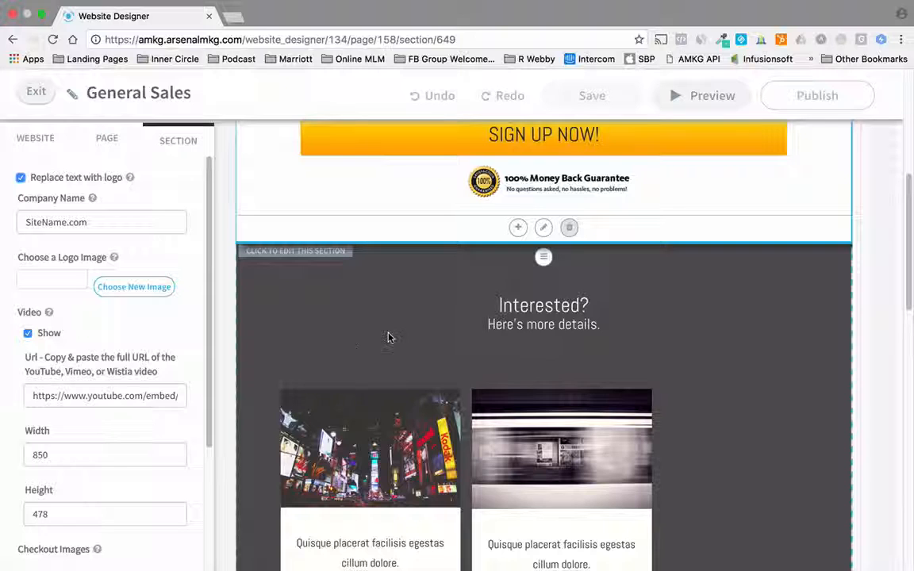
pyautogui.click(388, 337)
pyautogui.scroll(-3, 401, 373)
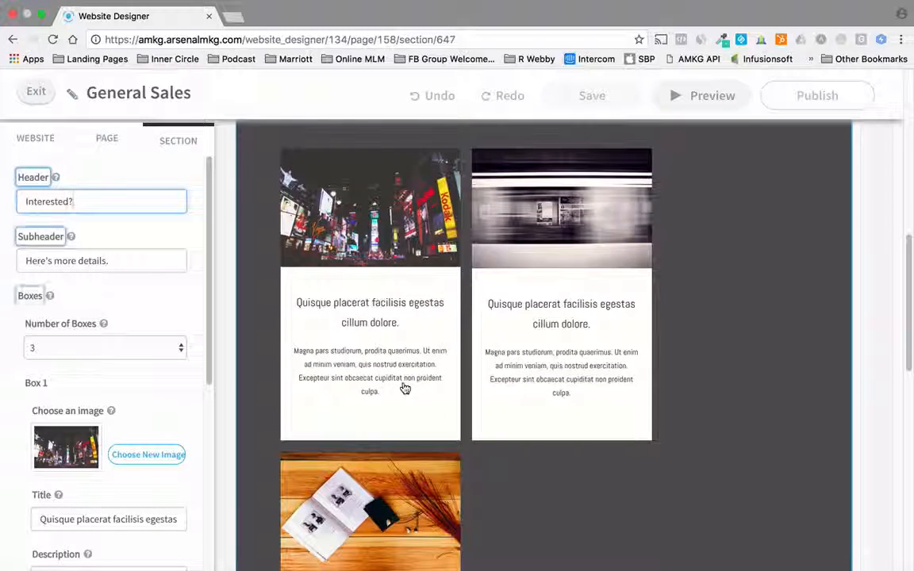
# Move the testimonials section above the "Interested?" section on the landing page.
pyautogui.scroll(-4, 404, 388)
pyautogui.scroll(-4, 573, 373)
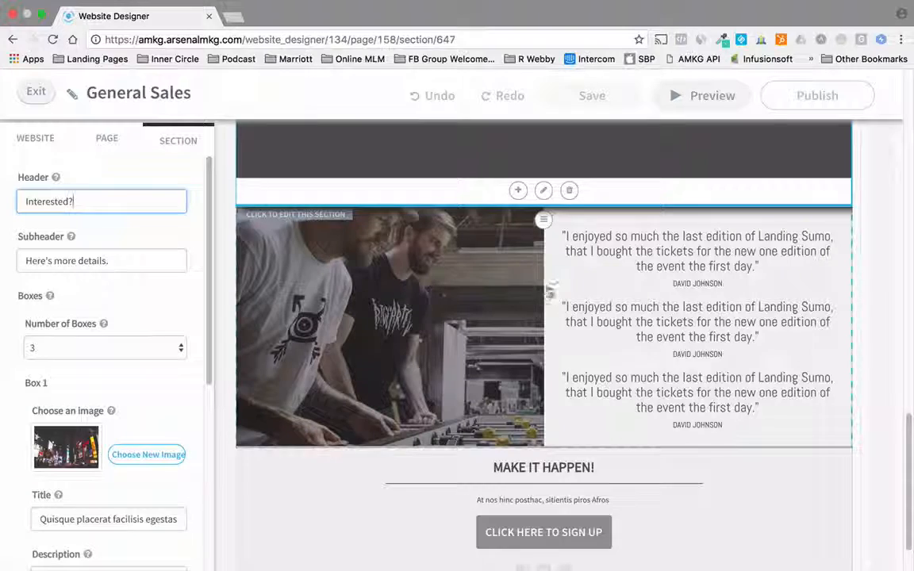
pyautogui.moveTo(543, 220); pyautogui.dragTo(543, 245)
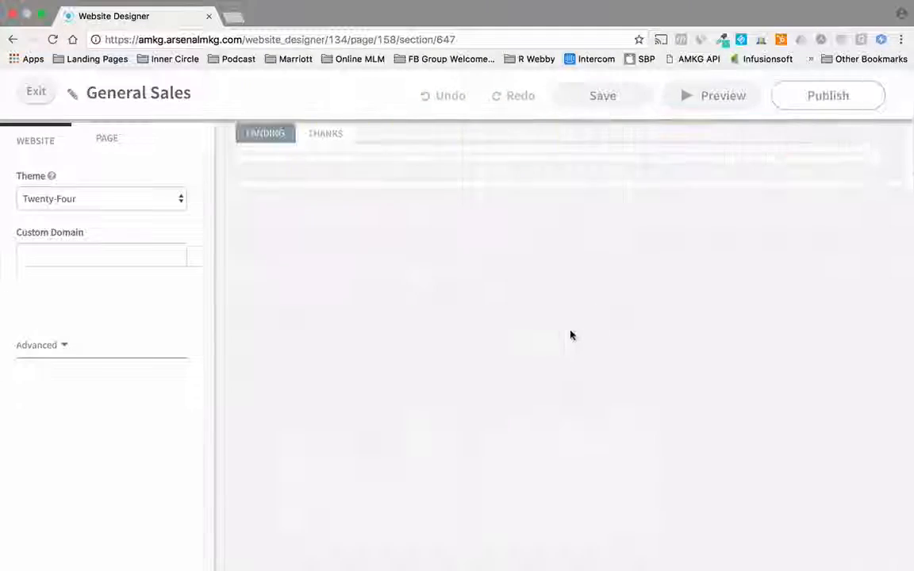
pyautogui.scroll(-4, 479, 364)
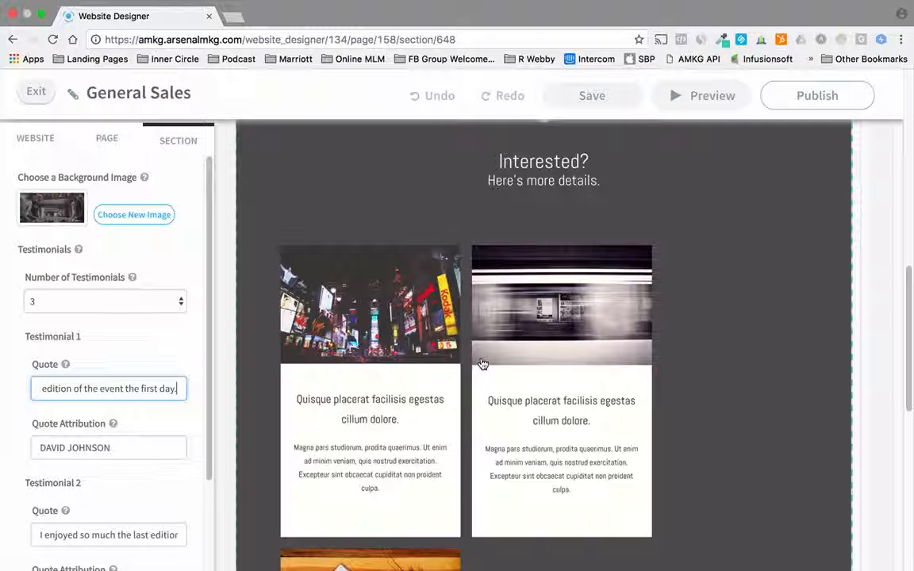
pyautogui.scroll(1, 492, 324)
# Review the "Interested?" section's settings, the page's contact form options, and the website-wide theme and custom domain settings.
pyautogui.click(308, 292)
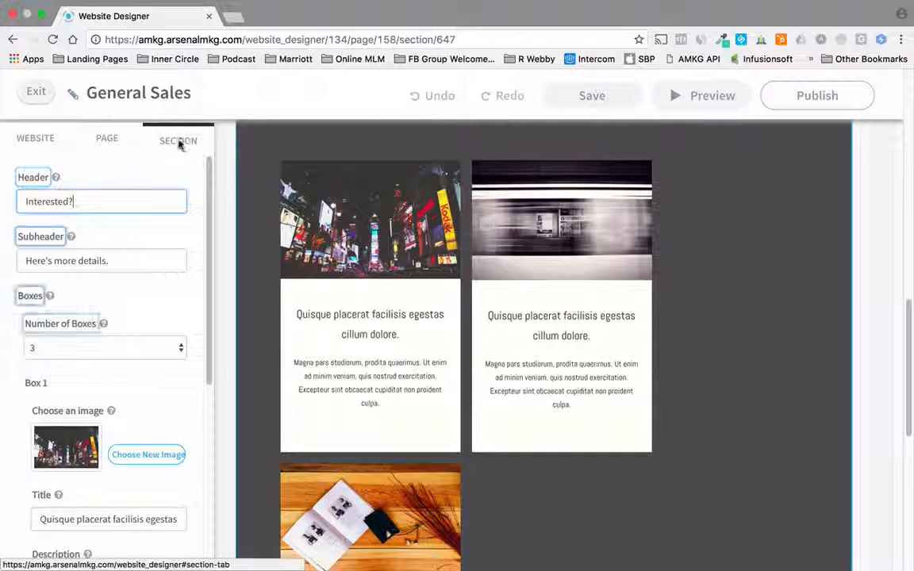
pyautogui.click(106, 140)
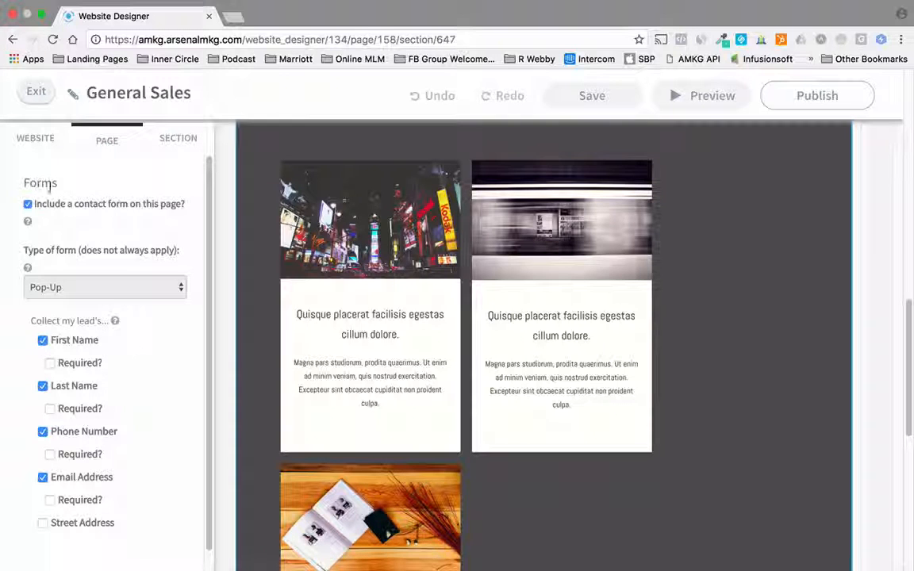
pyautogui.scroll(-3, 153, 468)
pyautogui.scroll(3, 148, 468)
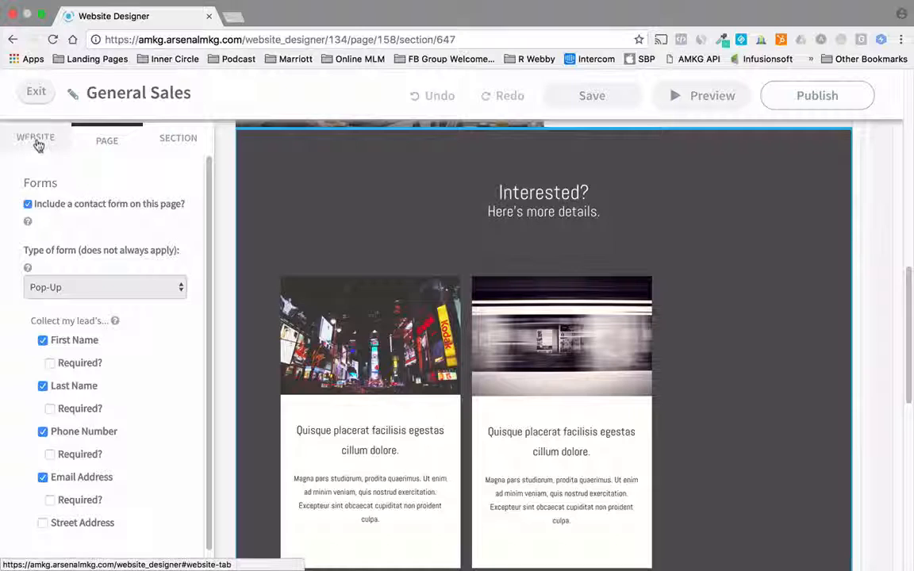
pyautogui.click(35, 142)
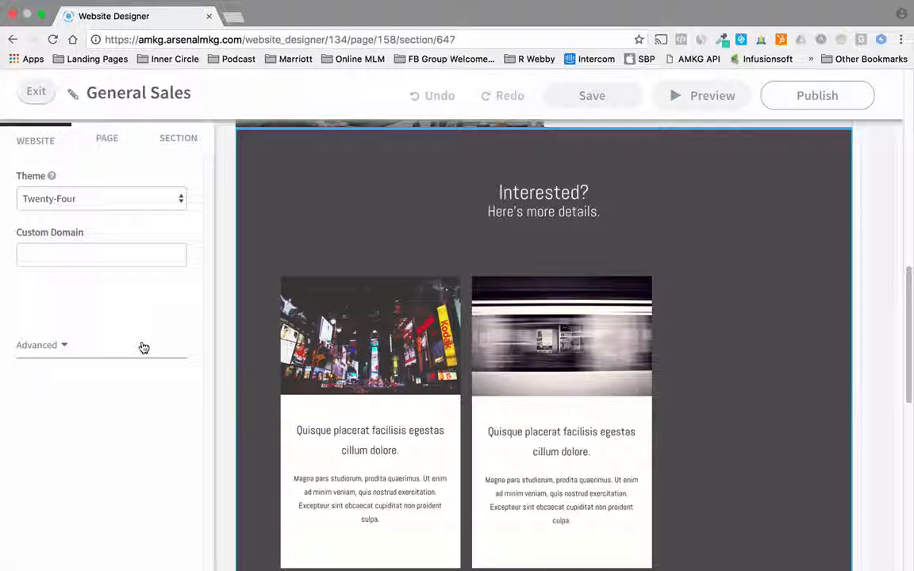
# Review the video section's settings for company name, logo, video and checkout images.
pyautogui.scroll(15, 281, 272)
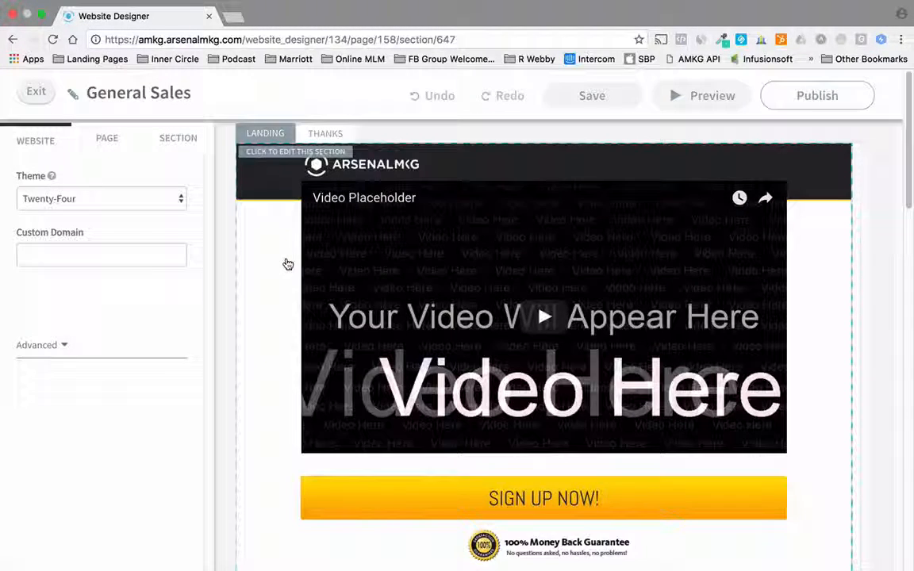
pyautogui.click(279, 253)
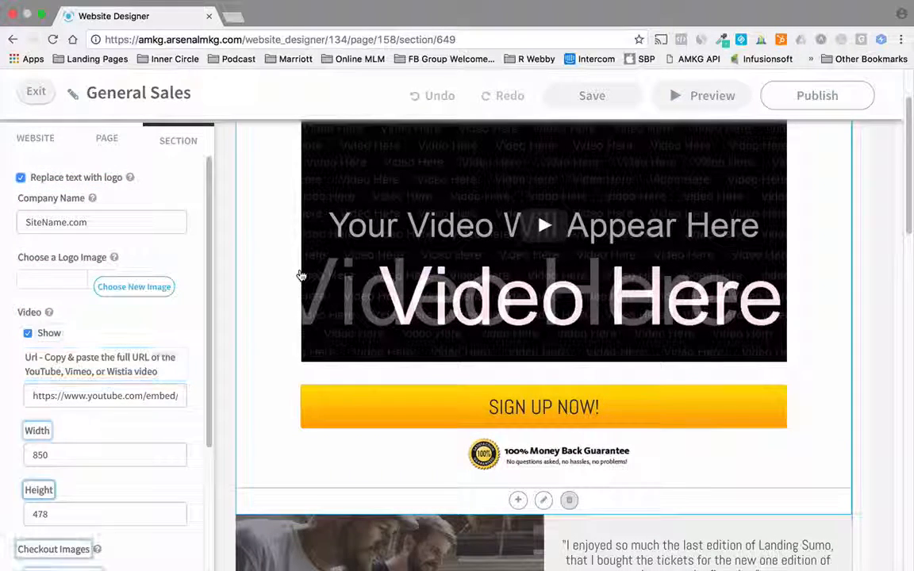
pyautogui.scroll(2, 318, 265)
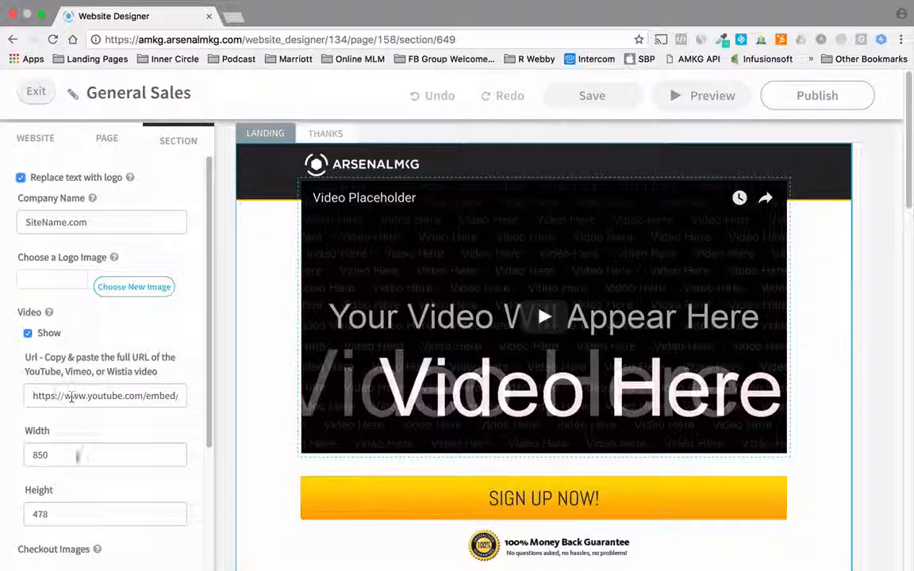
pyautogui.scroll(-2, 78, 448)
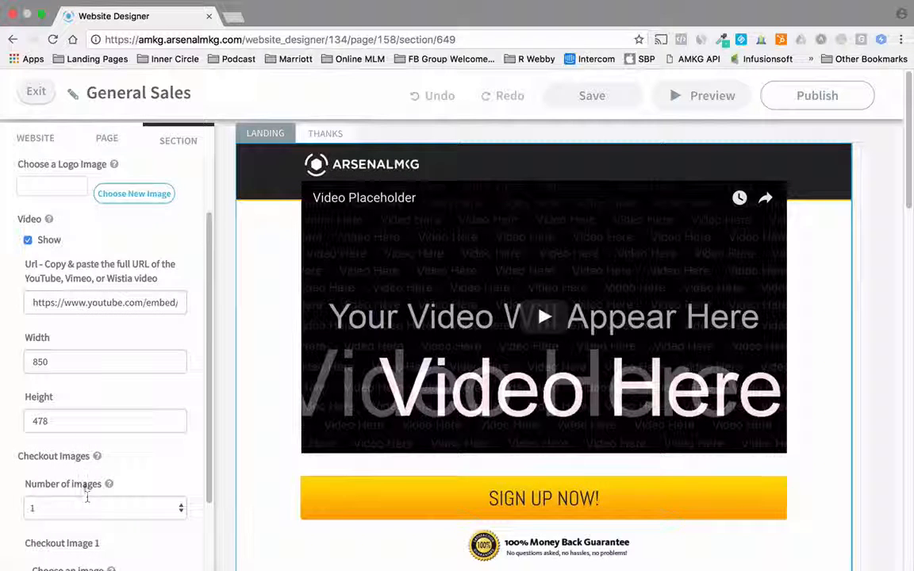
pyautogui.scroll(-2, 86, 508)
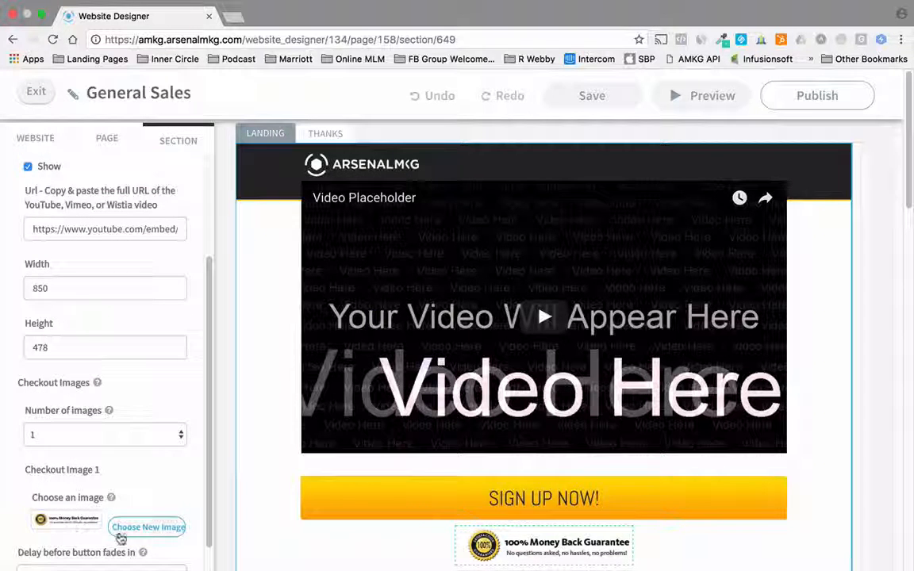
pyautogui.scroll(4, 79, 498)
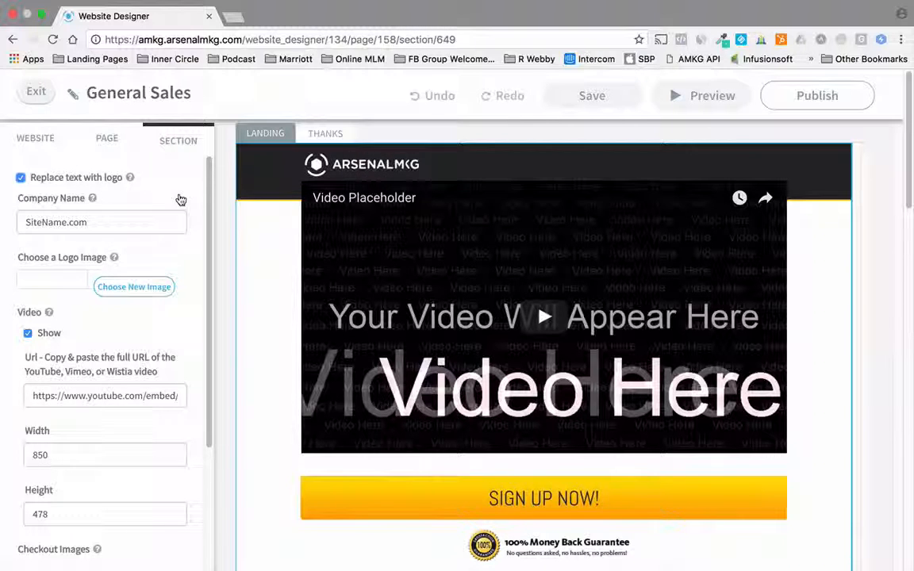
# Show the company name as text instead of the logo and set it to "Your Name".
pyautogui.click(22, 178)
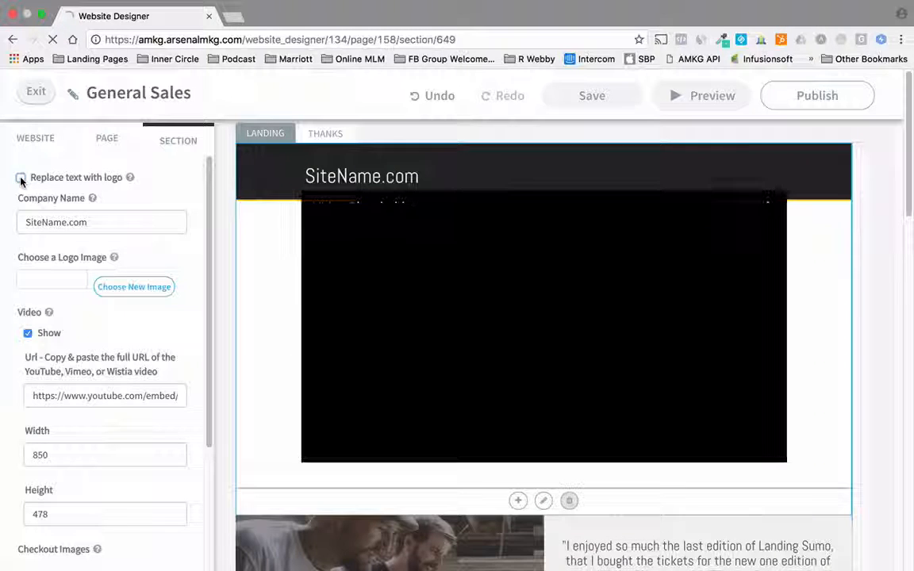
pyautogui.moveTo(116, 224); pyautogui.dragTo(19, 214)
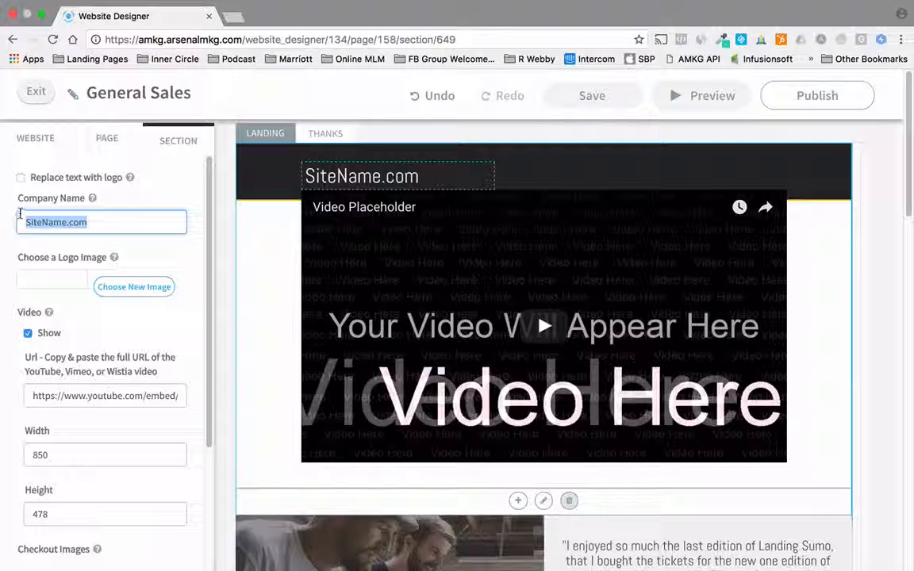
pyautogui.write('Your Name')
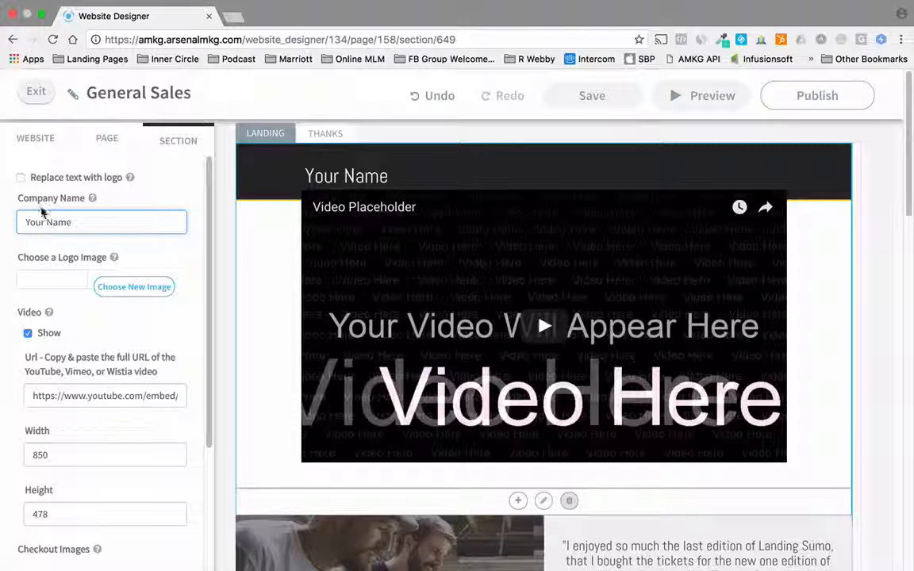
# Replace the company name text with the logo again and browse the image gallery for a new logo.
pyautogui.click(21, 178)
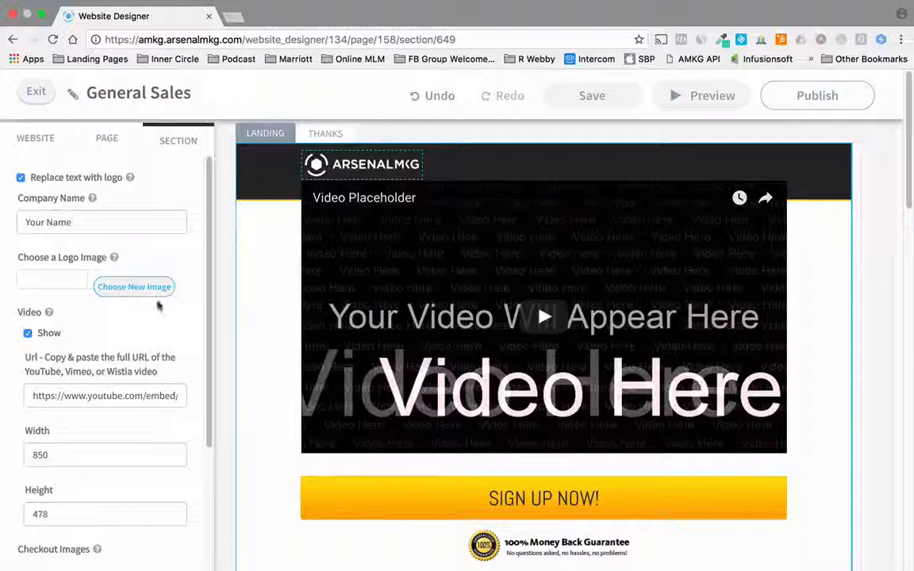
pyautogui.click(117, 291)
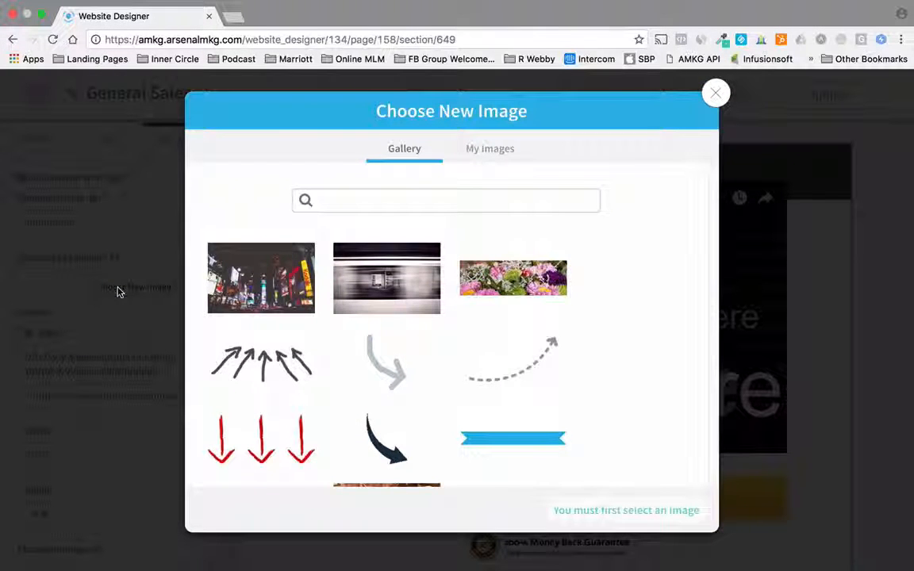
pyautogui.scroll(-5, 333, 357)
pyautogui.scroll(-10, 343, 353)
pyautogui.scroll(-3, 343, 353)
pyautogui.scroll(15, 343, 353)
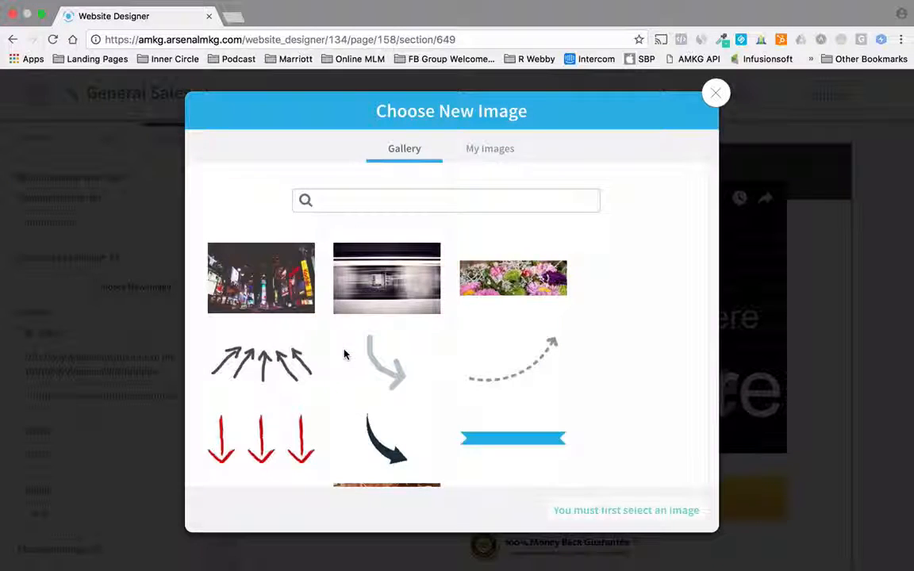
# Search the image gallery for "dollar", "city" and "arrow" in turn.
pyautogui.click(346, 202)
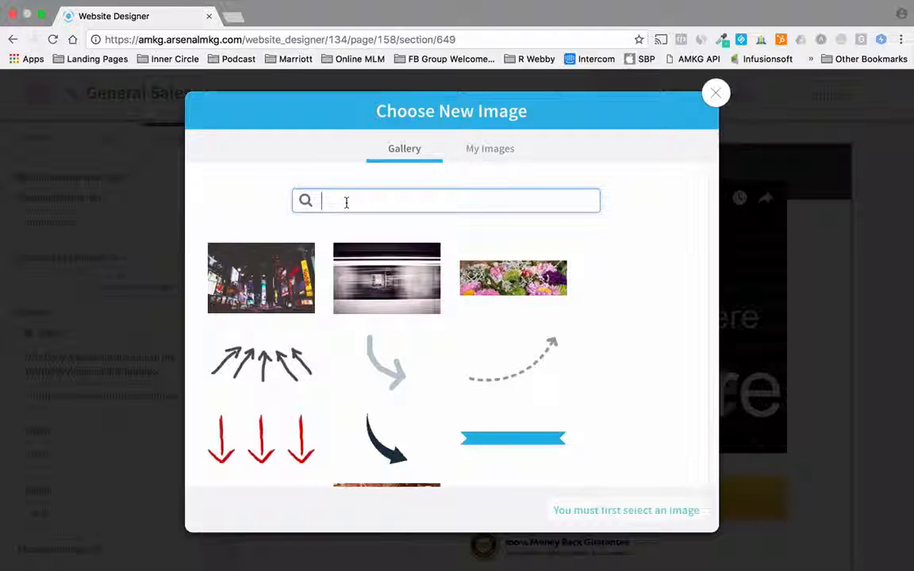
pyautogui.write('dollar')
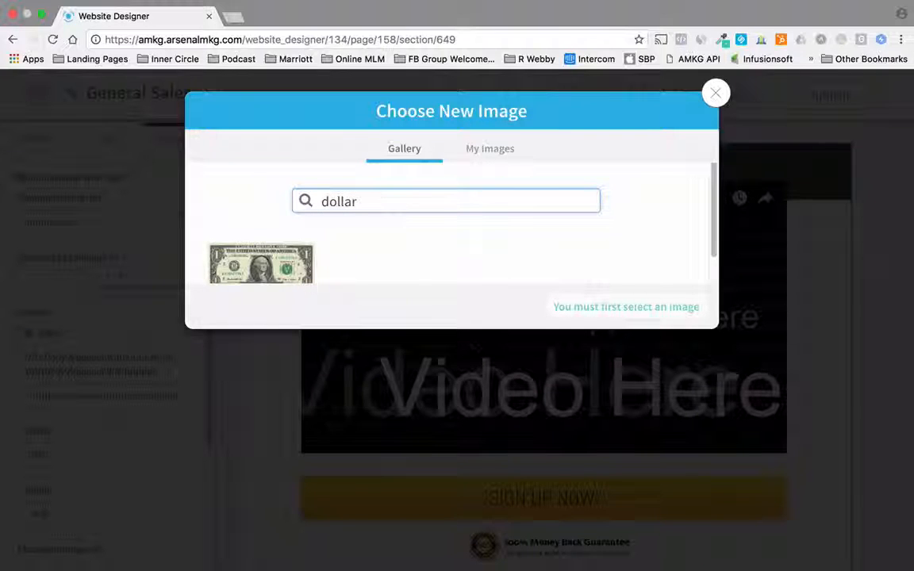
pyautogui.doubleClick(376, 204)
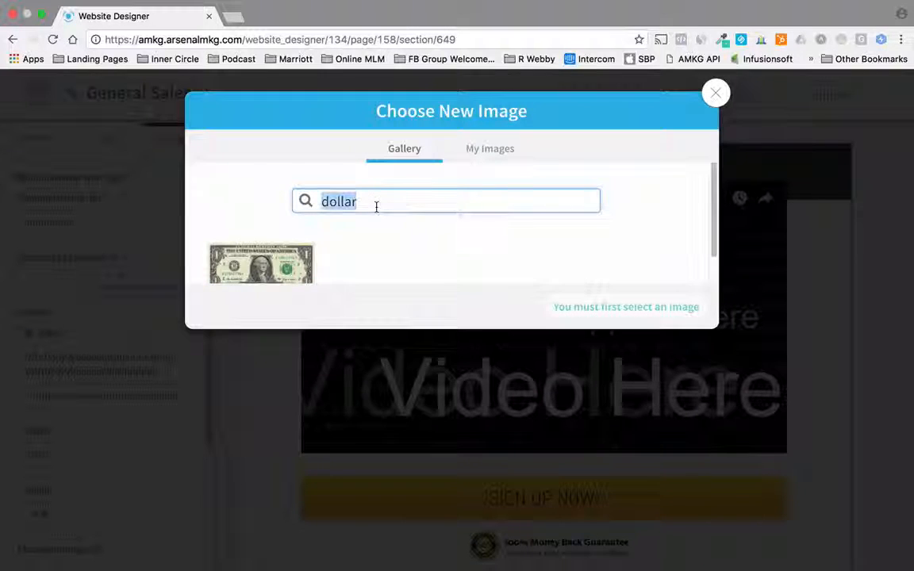
pyautogui.write('city')
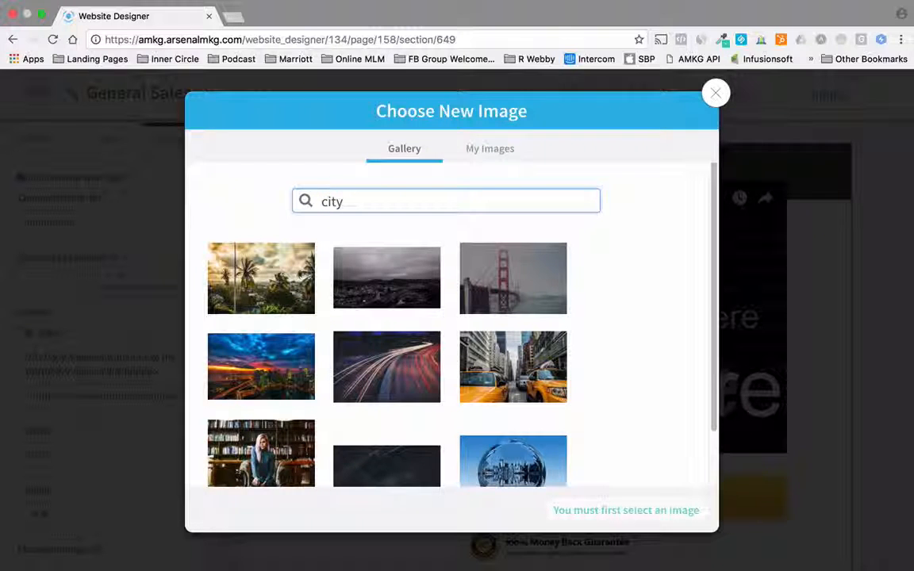
pyautogui.press('BackSpace')
pyautogui.press('BackSpace')
pyautogui.press('BackSpace')
pyautogui.write('arrow')
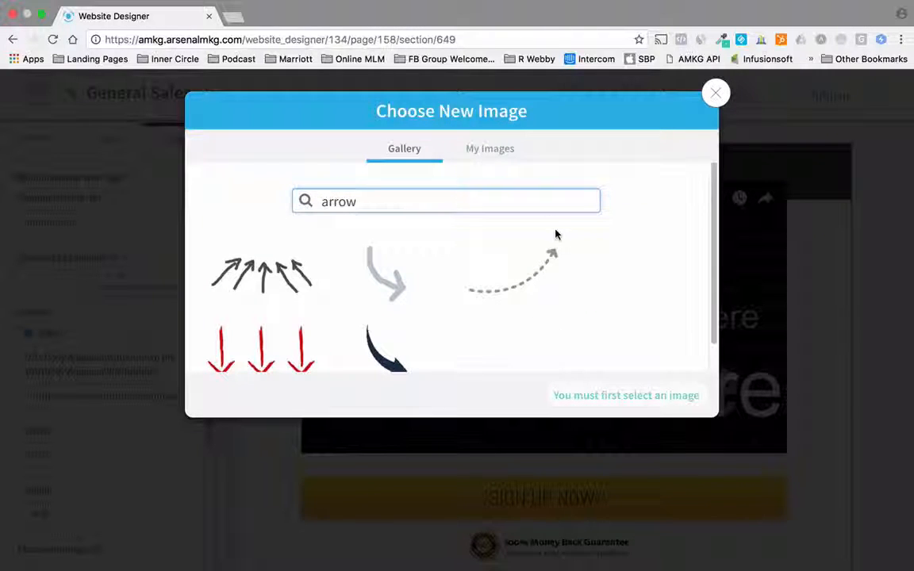
# Choose IMG_3967.jpg from the Desktop as the new image to upload to the personal image collection.
pyautogui.click(490, 151)
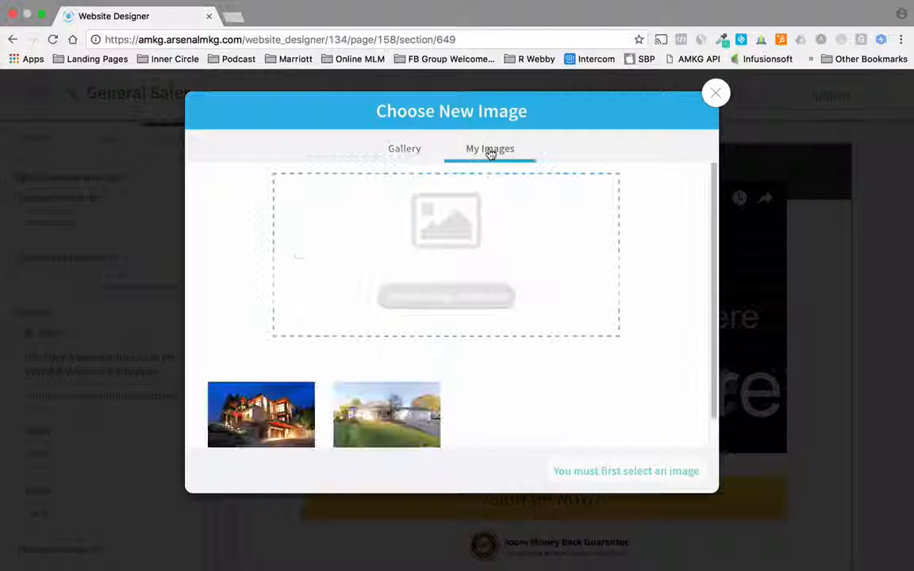
pyautogui.scroll(-1, 497, 335)
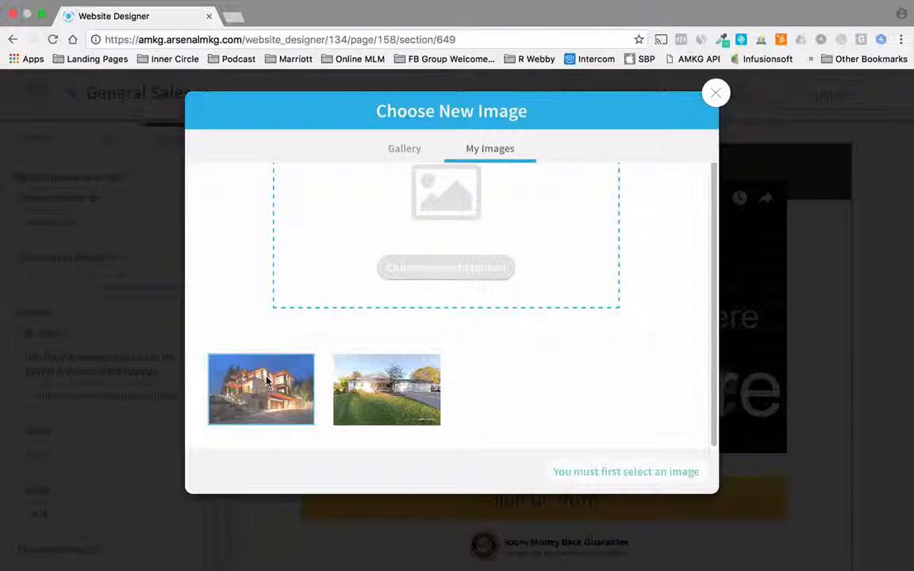
pyautogui.scroll(1, 528, 381)
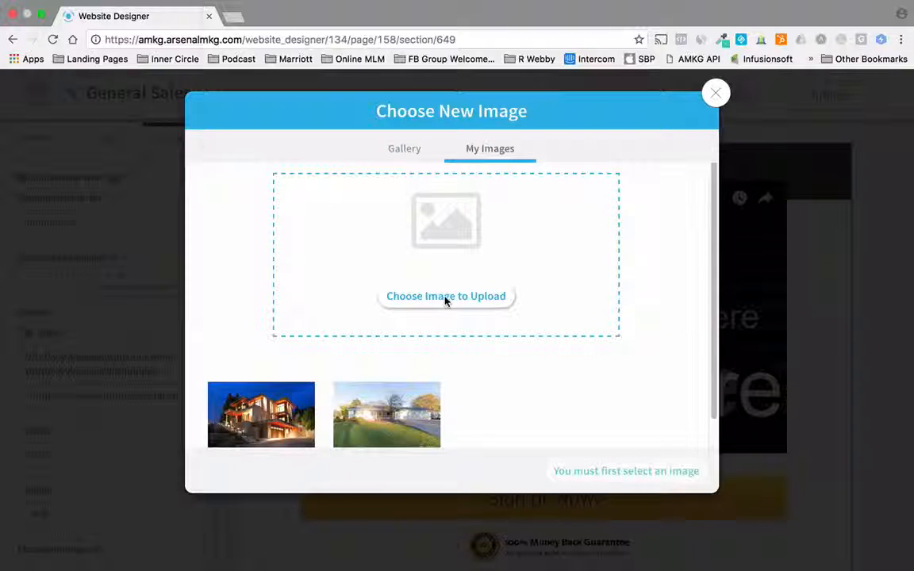
pyautogui.click(446, 299)
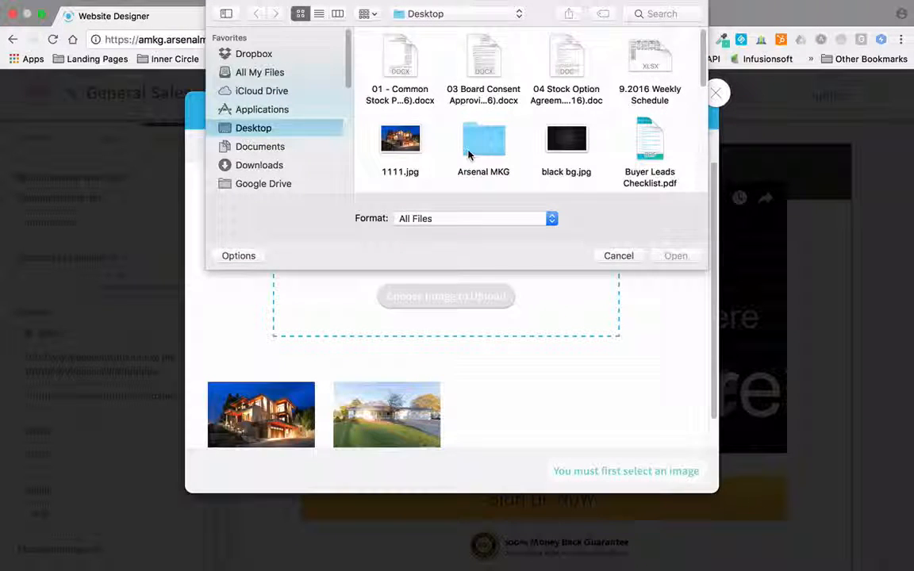
pyautogui.scroll(-10, 468, 155)
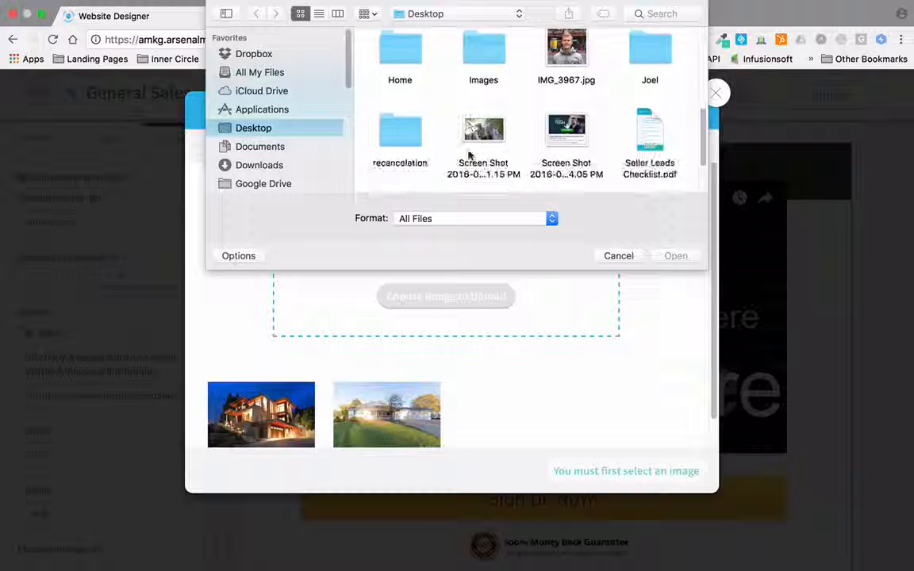
pyautogui.scroll(2, 468, 154)
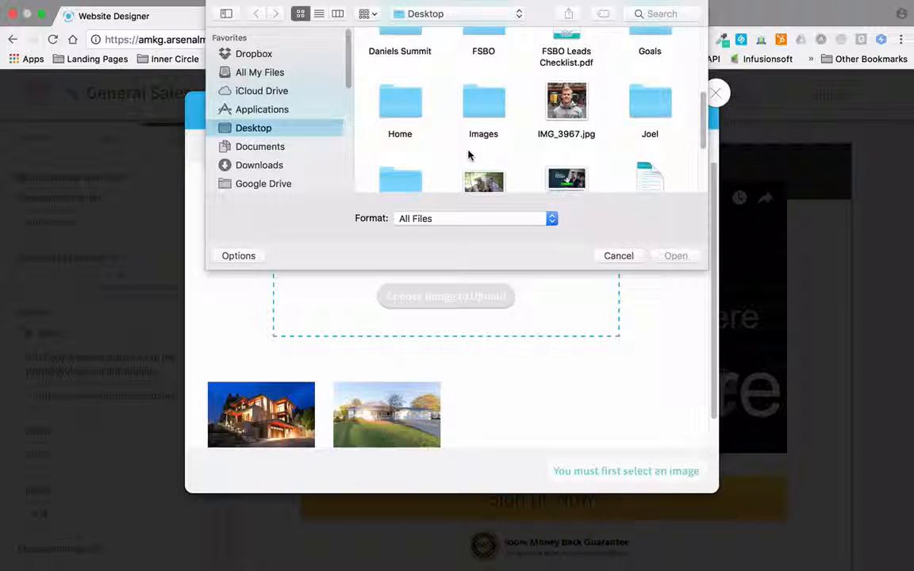
pyautogui.click(565, 104)
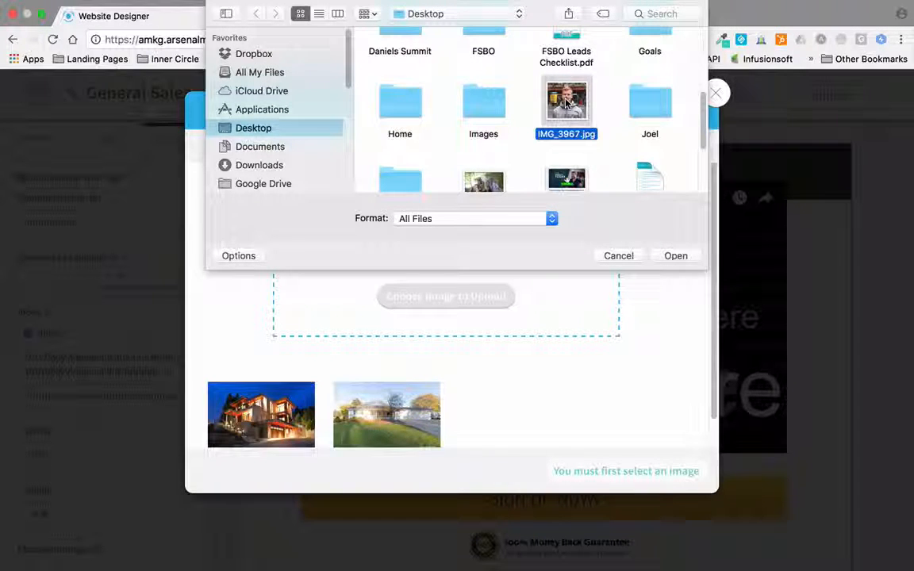
pyautogui.click(676, 255)
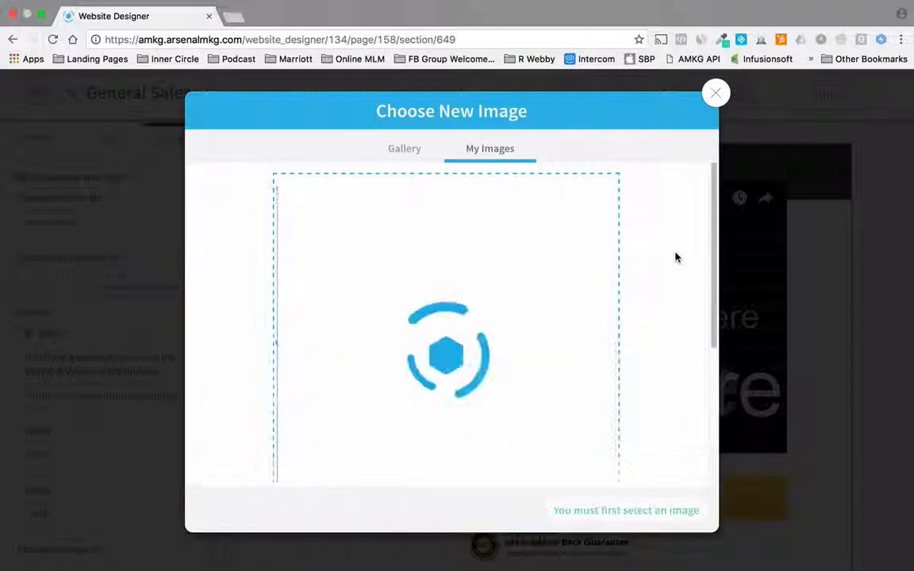
# Upload the chosen photo to the personal images and select the uploaded copy for cropping.
pyautogui.scroll(-5, 665, 277)
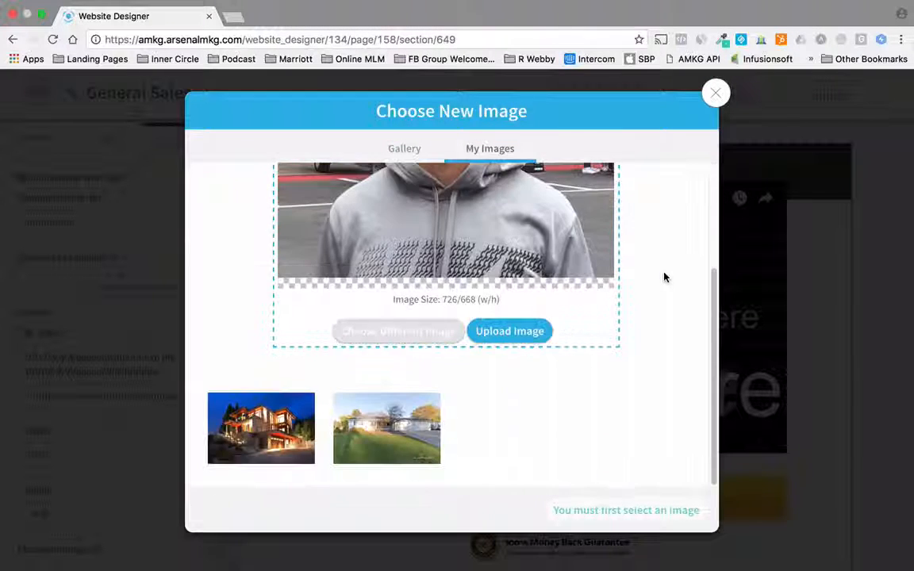
pyautogui.scroll(5, 665, 277)
pyautogui.scroll(-5, 660, 274)
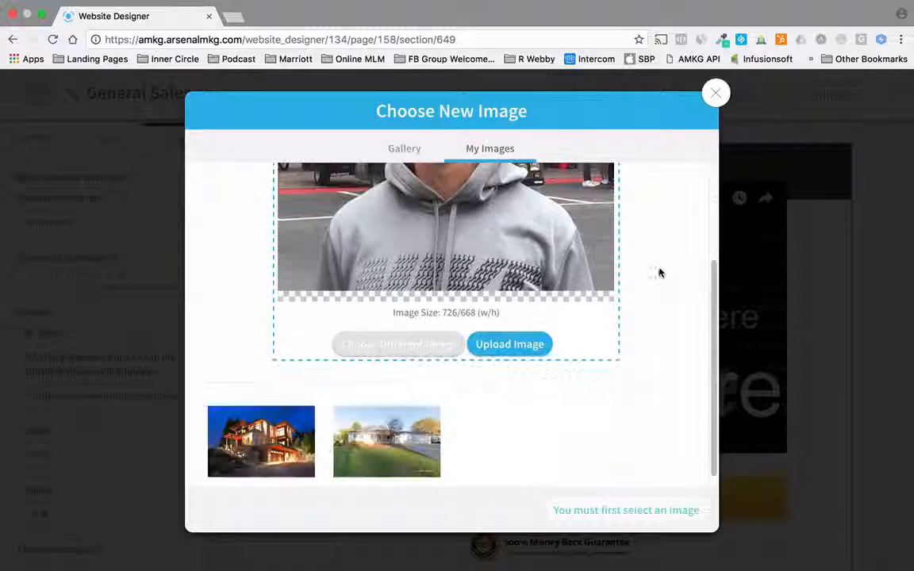
pyautogui.scroll(5, 550, 208)
pyautogui.scroll(-3, 549, 210)
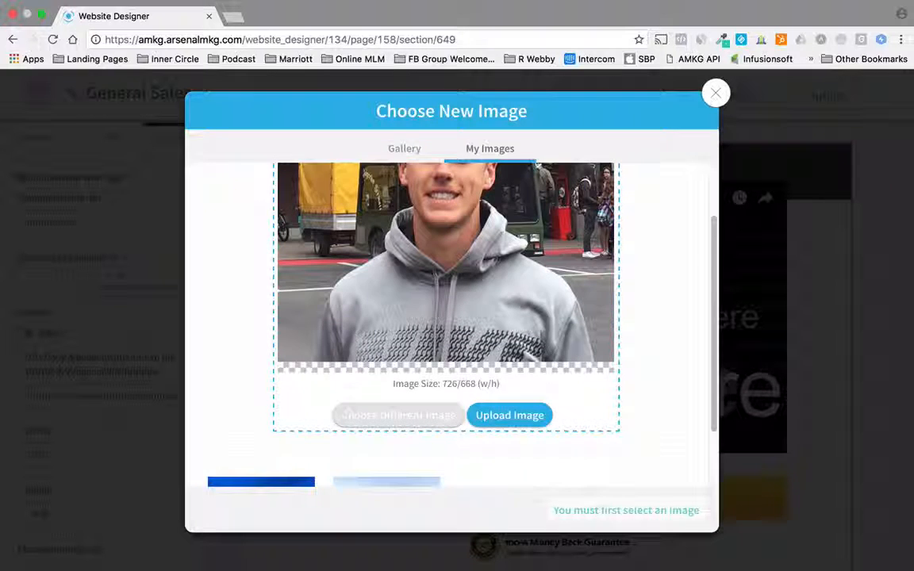
pyautogui.click(509, 416)
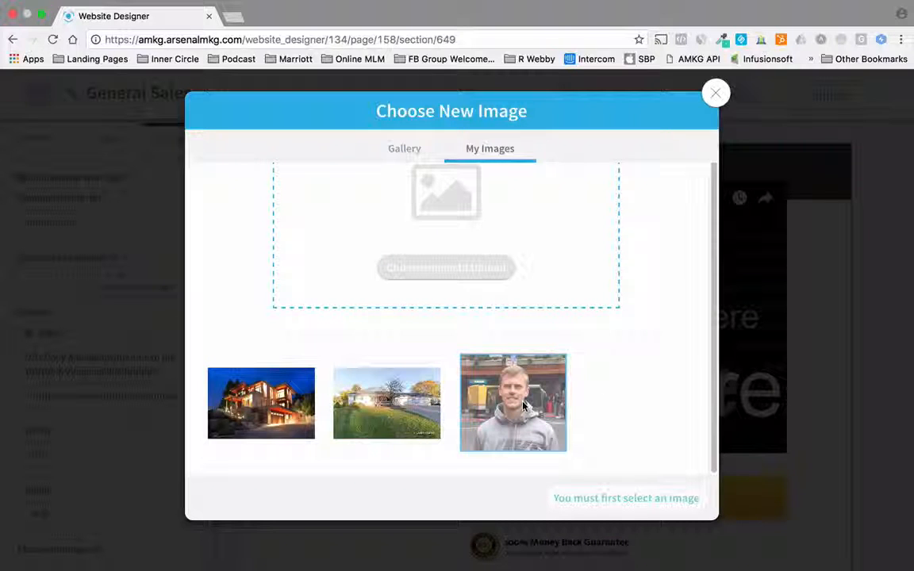
pyautogui.click(523, 407)
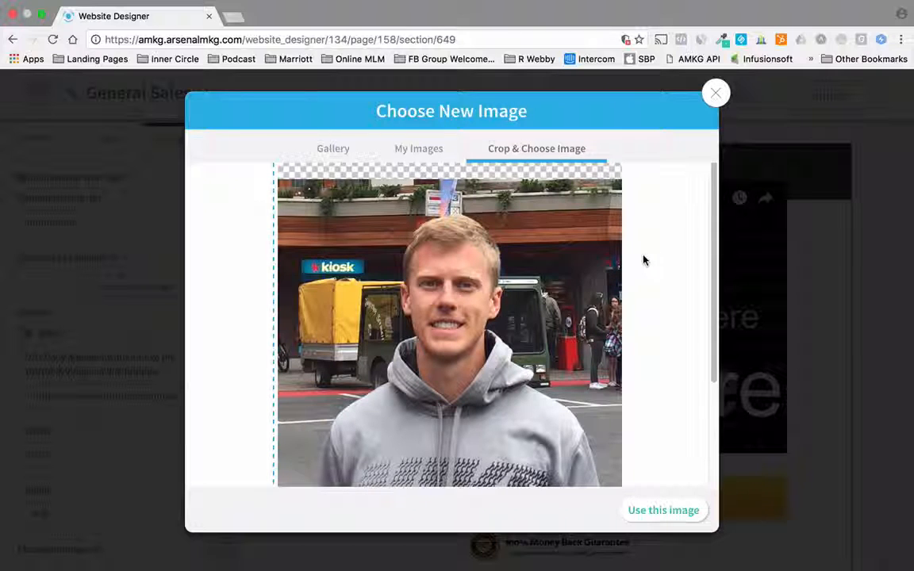
pyautogui.scroll(-3, 643, 308)
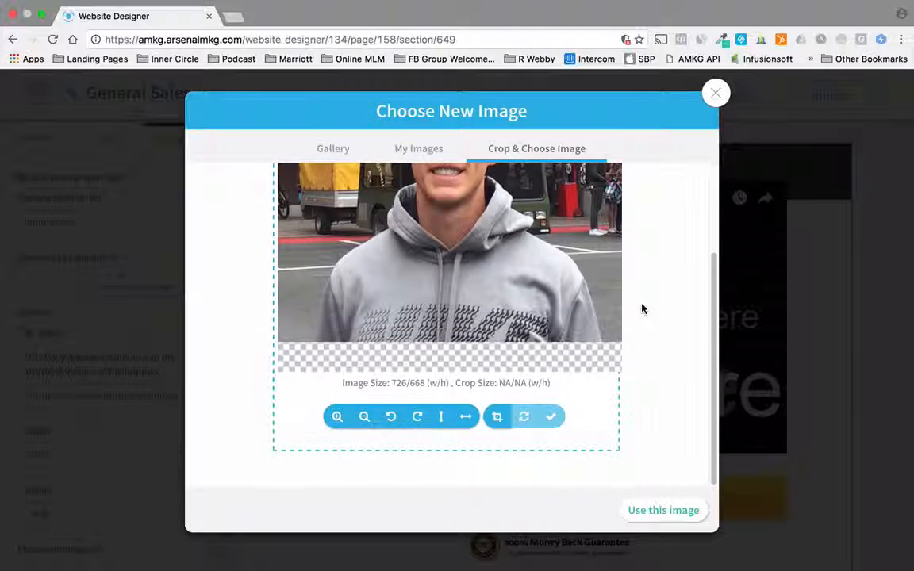
# Try rotating the photo right and back and flipping it vertically twice, and apply the changes.
pyautogui.click(416, 418)
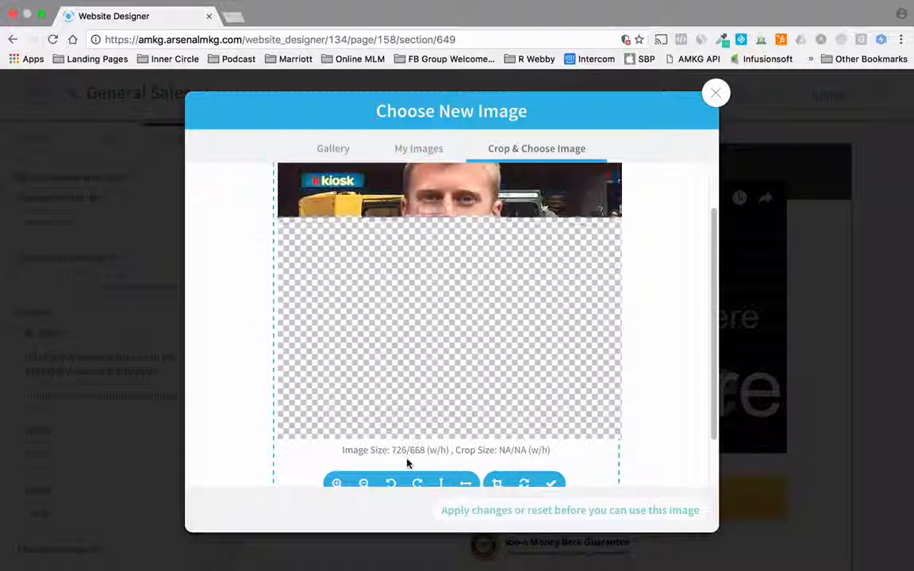
pyautogui.click(395, 483)
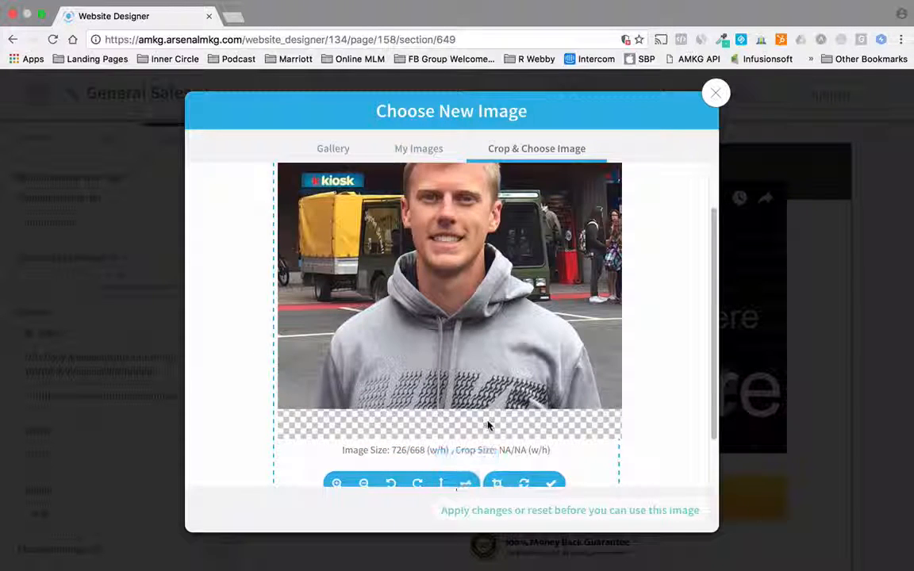
pyautogui.scroll(-2, 488, 426)
pyautogui.click(442, 418)
pyautogui.click(442, 418)
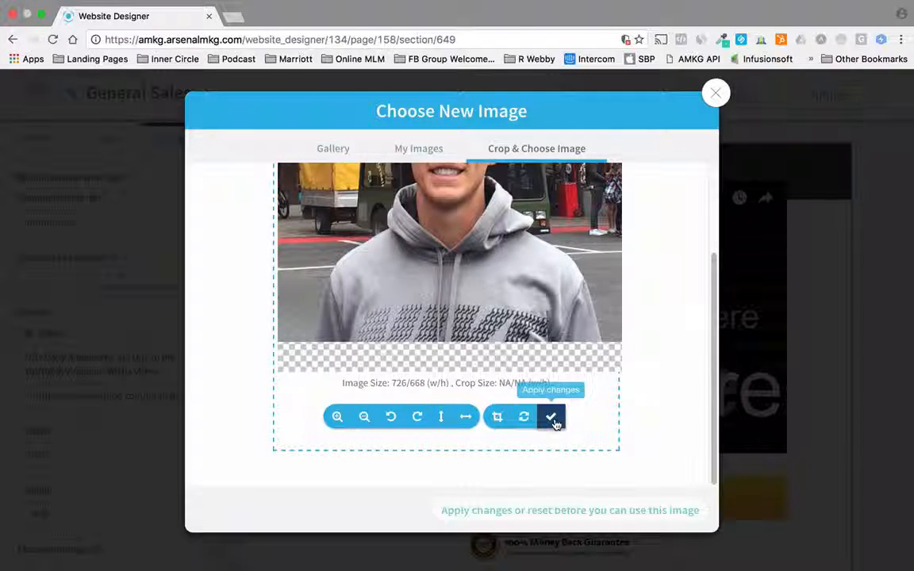
pyautogui.click(553, 418)
# Use the uploaded photo as the section's logo image.
pyautogui.scroll(-2, 638, 429)
pyautogui.scroll(3, 639, 428)
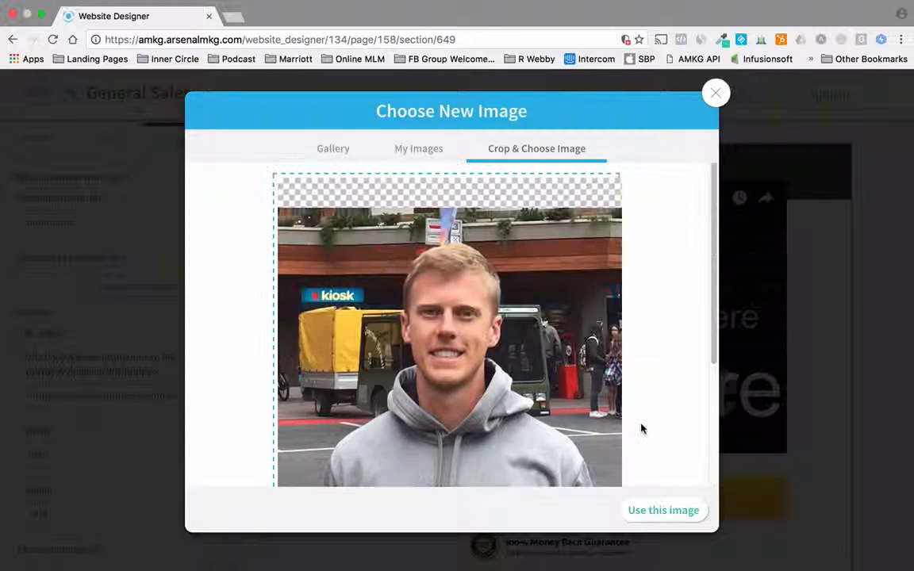
pyautogui.click(665, 511)
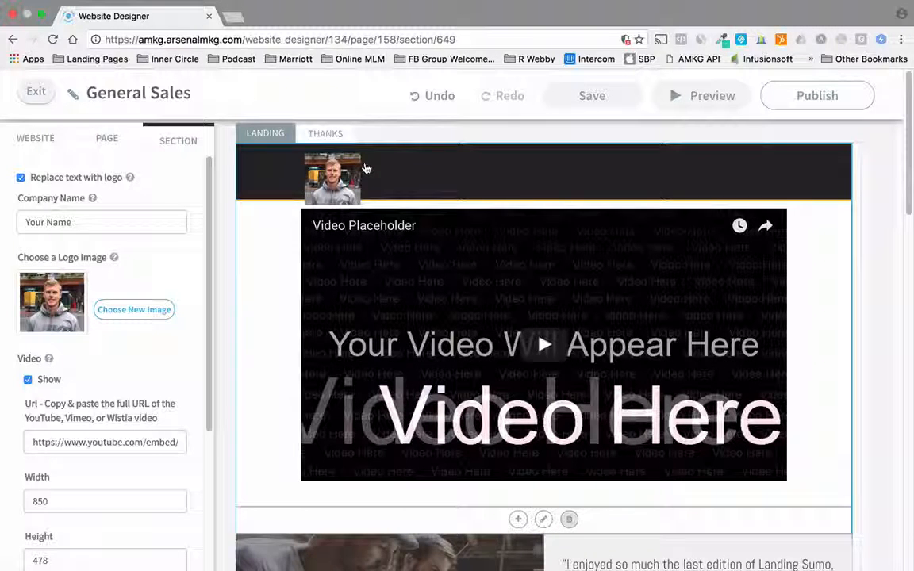
# Select the video's URL text, then hide the section's video and show it again.
pyautogui.scroll(-2, 138, 347)
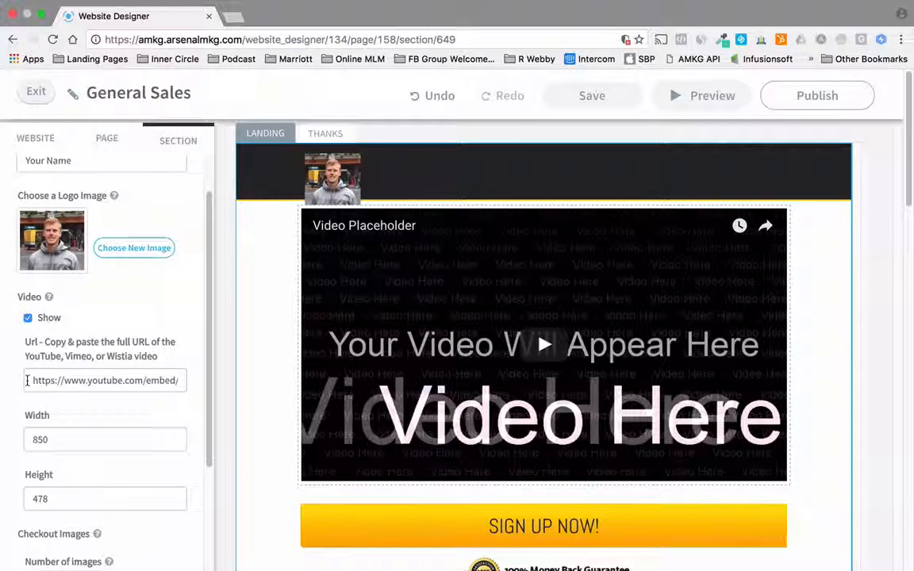
pyautogui.moveTo(33, 380); pyautogui.dragTo(178, 380)
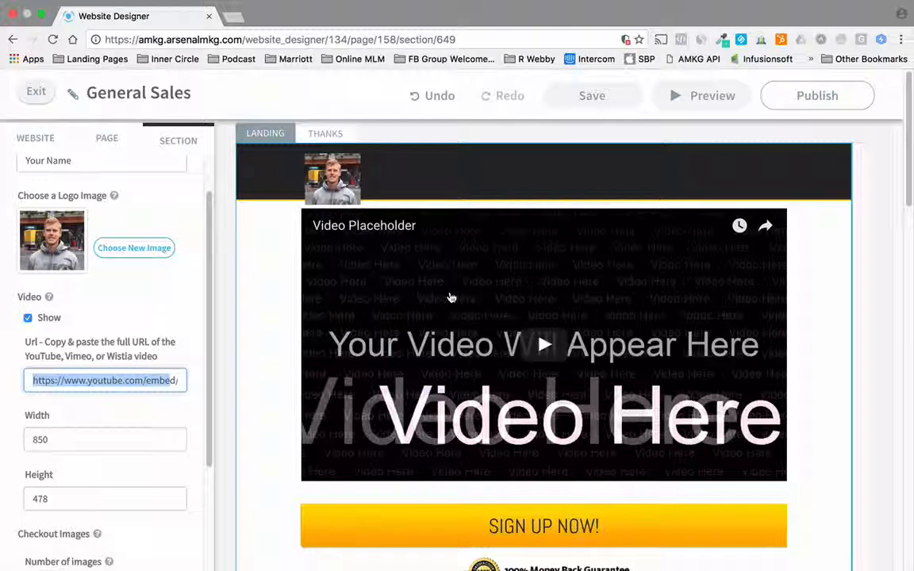
pyautogui.click(28, 319)
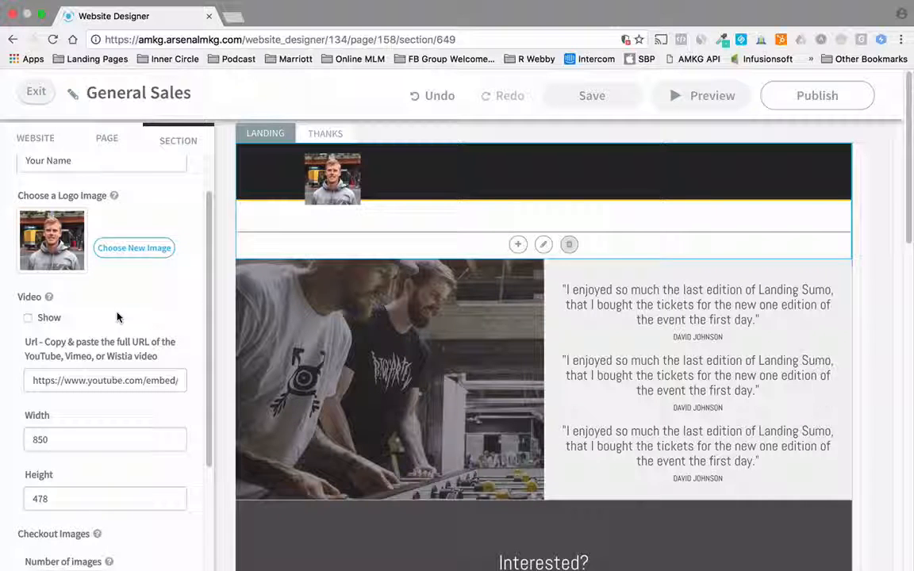
pyautogui.scroll(-1, 115, 301)
pyautogui.scroll(-3, 116, 317)
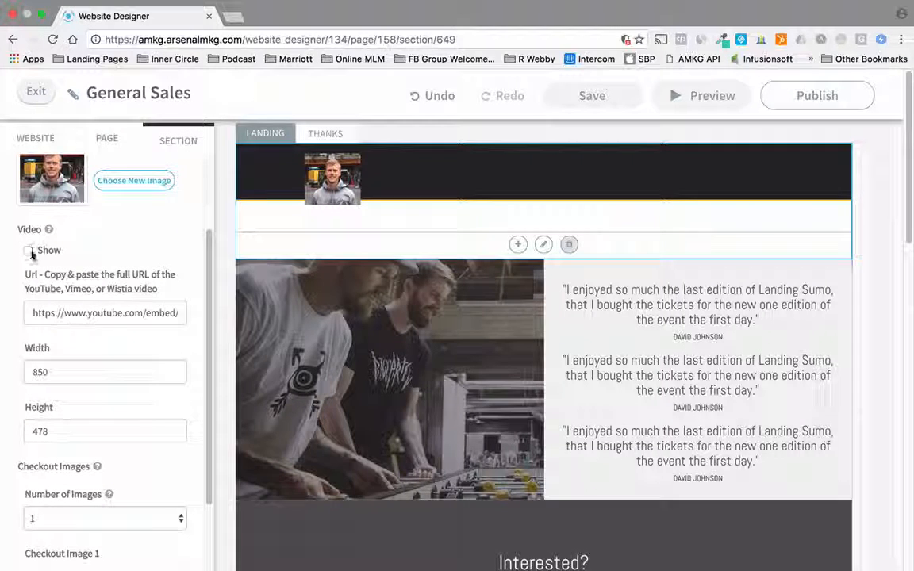
pyautogui.click(28, 250)
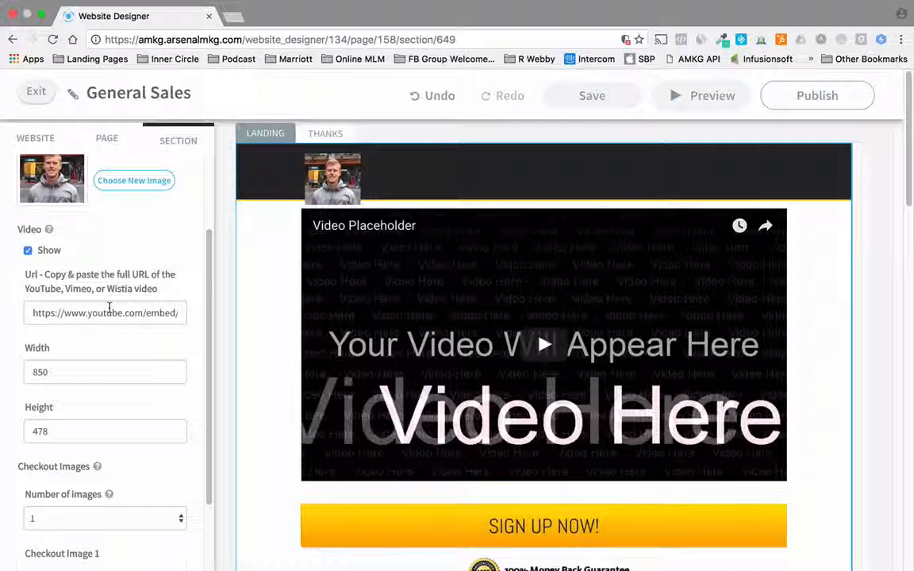
# Review the checkout image settings and the delay options for the button fade-in, keeping 8 Seconds.
pyautogui.scroll(-5, 108, 301)
pyautogui.scroll(-1, 135, 315)
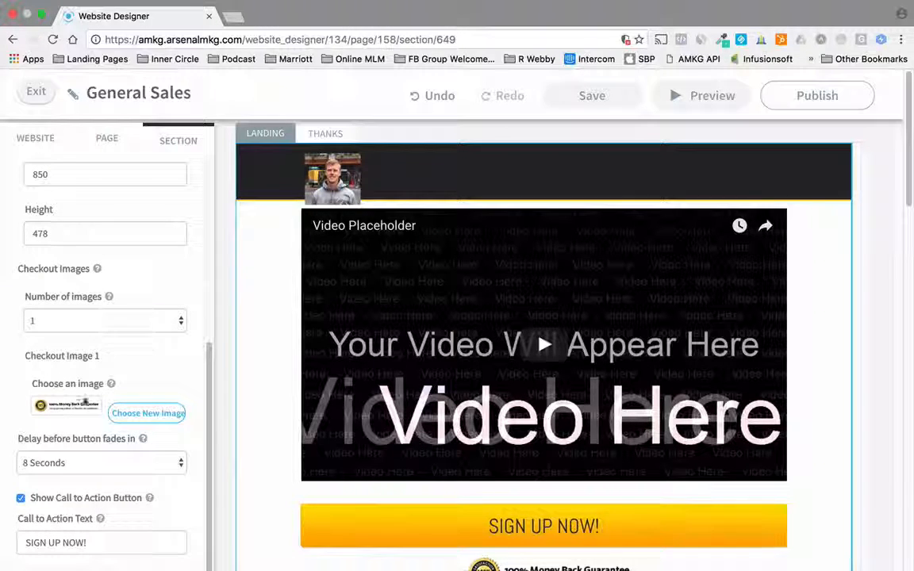
pyautogui.scroll(-3, 476, 477)
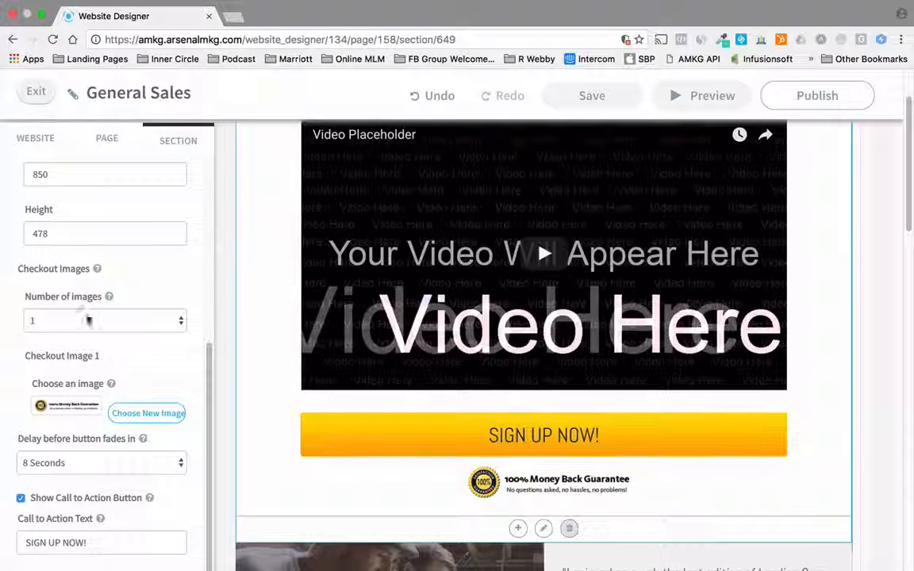
pyautogui.scroll(-2, 158, 400)
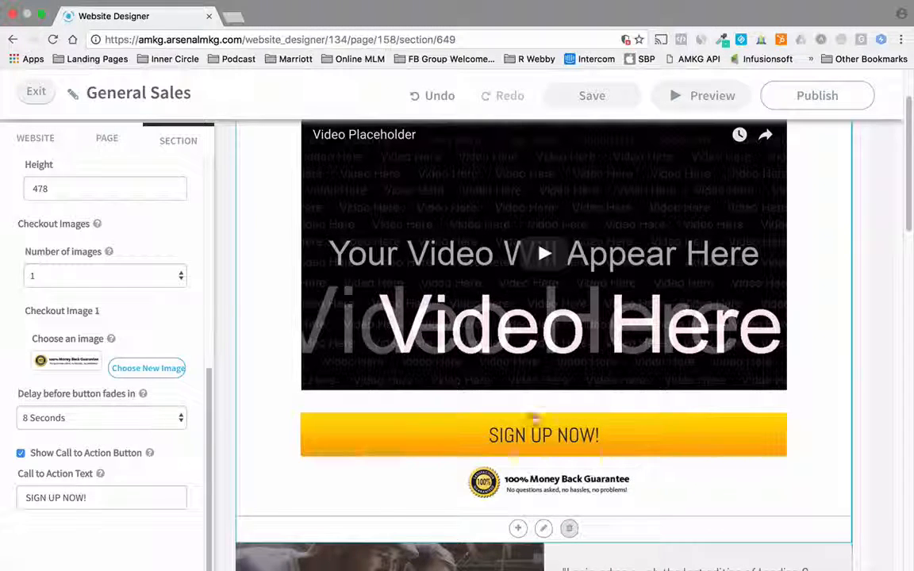
pyautogui.click(145, 422)
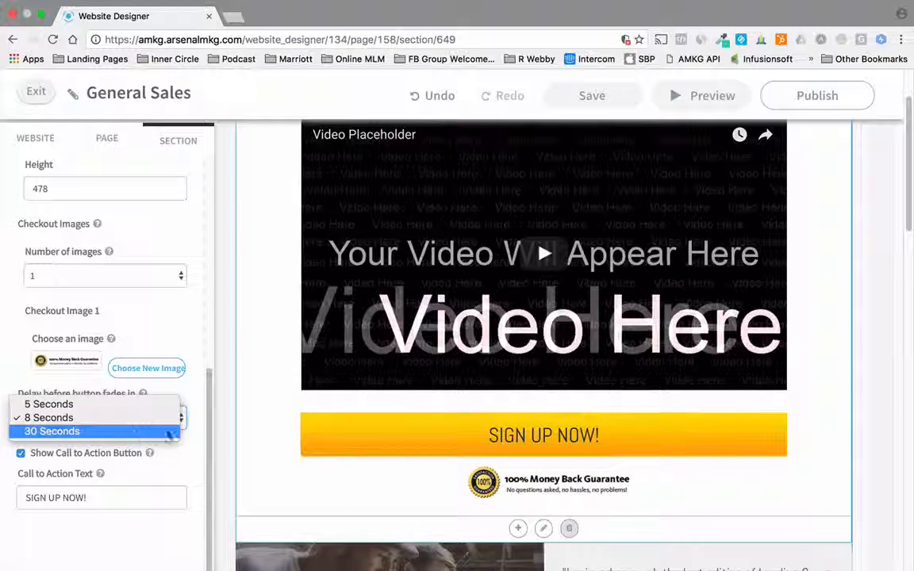
pyautogui.click(186, 454)
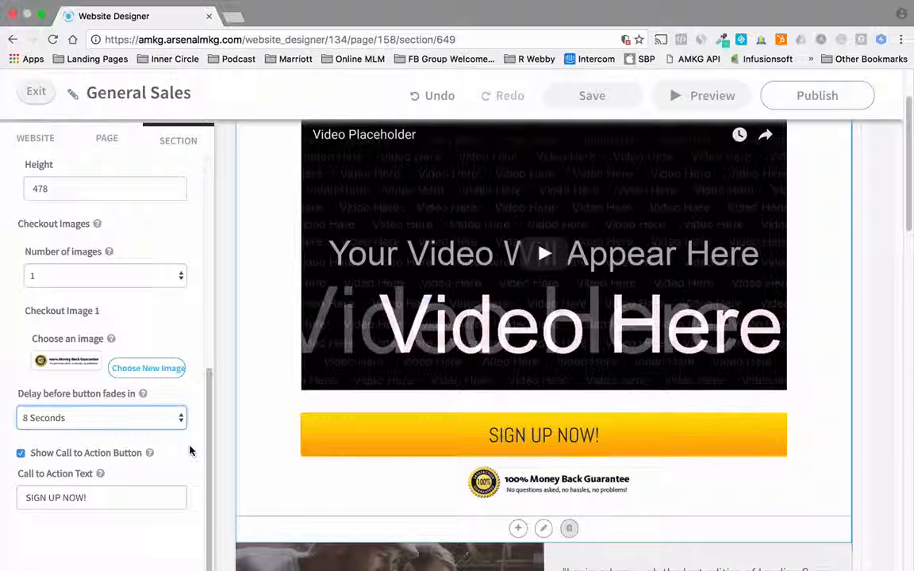
# Hide the call to action button, show it again, and place the cursor in its text.
pyautogui.click(22, 454)
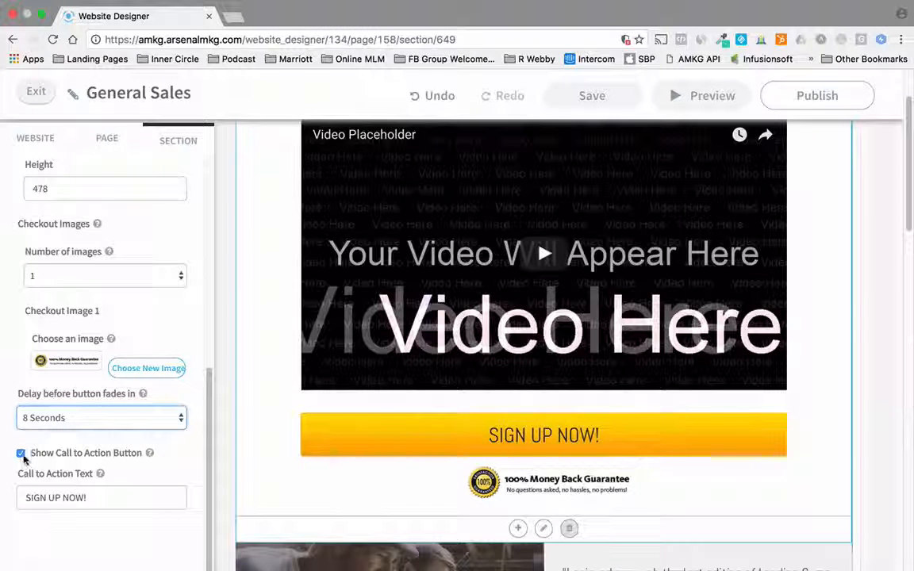
pyautogui.click(21, 454)
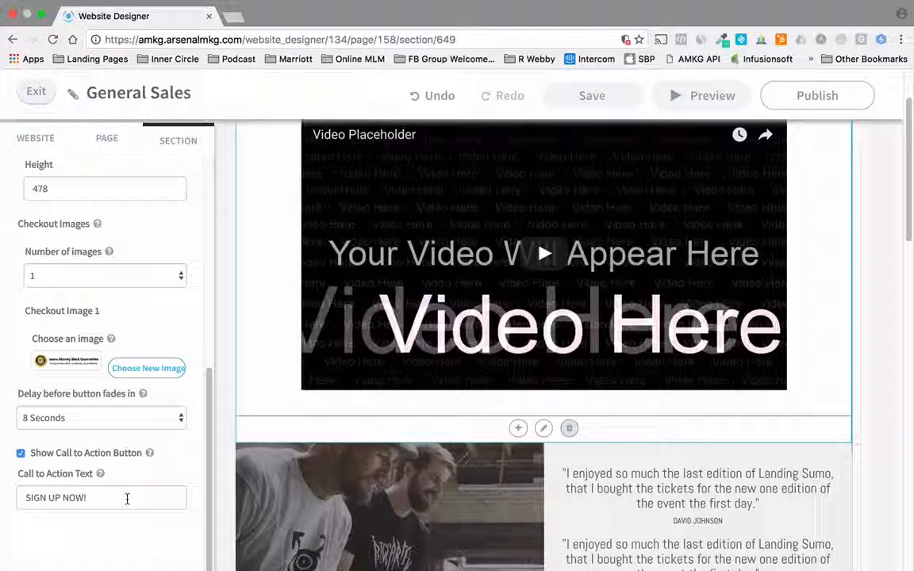
pyautogui.moveTo(127, 500); pyautogui.dragTo(27, 489)
pyautogui.click(104, 501)
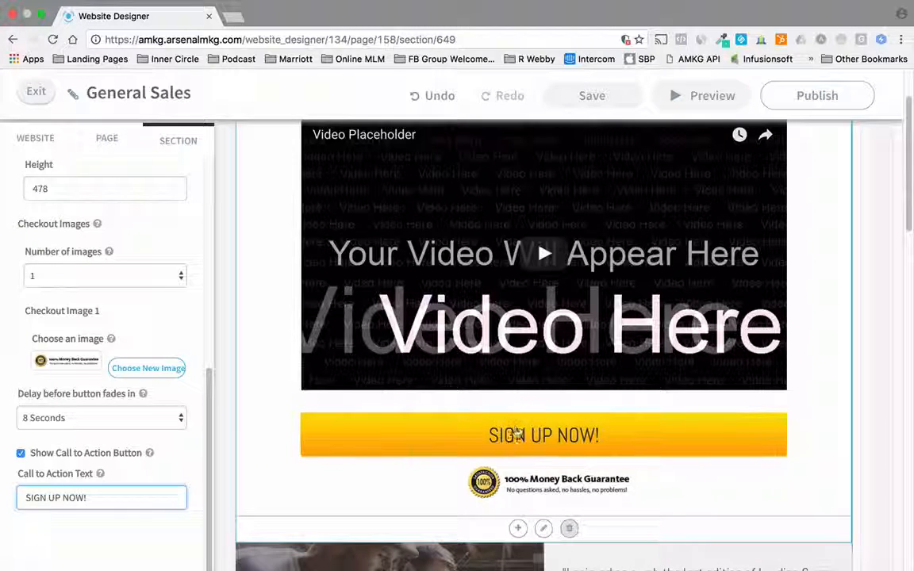
# Open the testimonials section for editing and examine its quotes and background image on the page.
pyautogui.scroll(-4, 341, 397)
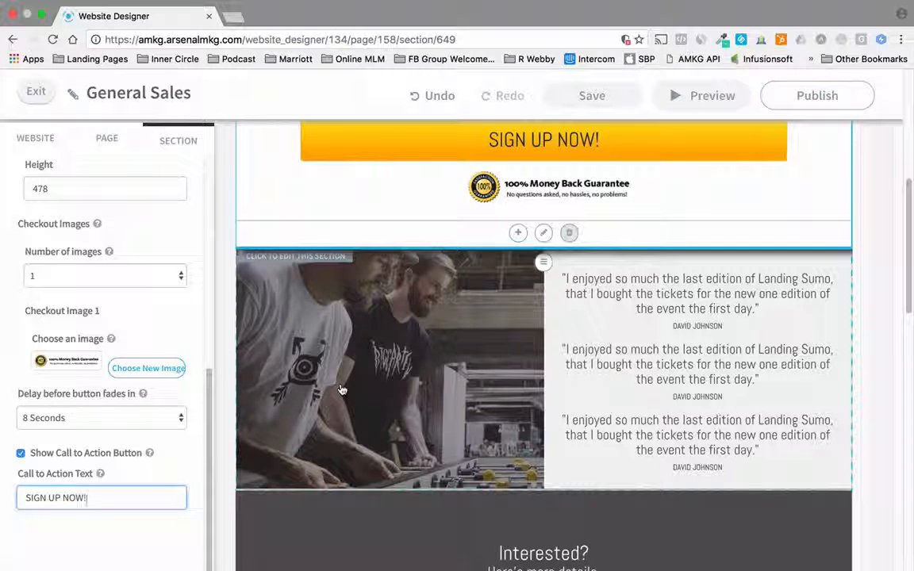
pyautogui.click(406, 353)
pyautogui.scroll(-3, 405, 353)
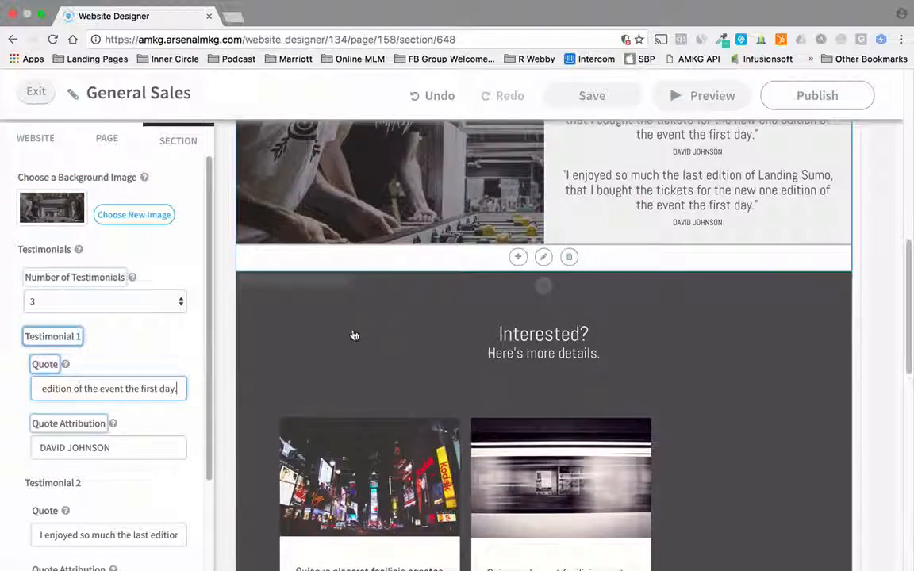
pyautogui.scroll(2, 436, 336)
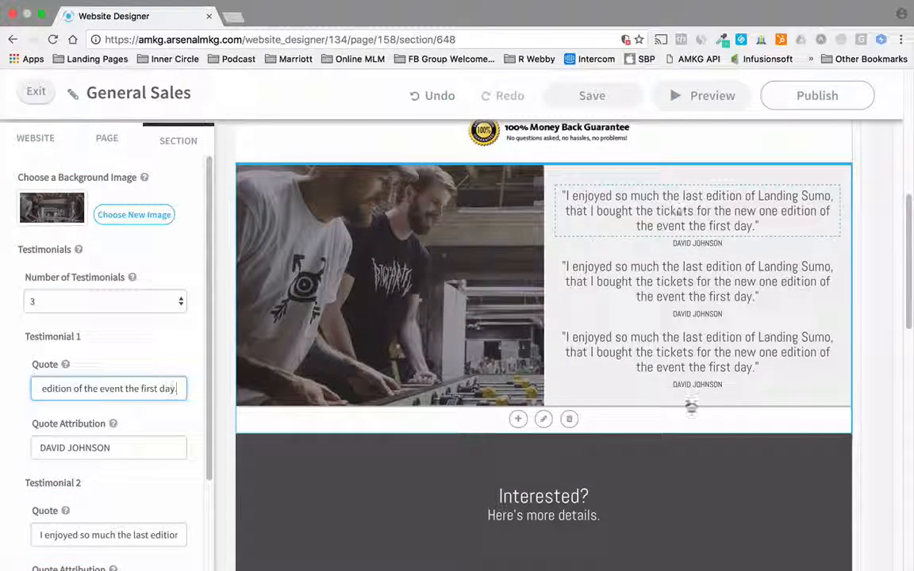
# Try 4 testimonials in the testimonials section, then set the number of testimonials to 2.
pyautogui.click(120, 304)
pyautogui.click(118, 314)
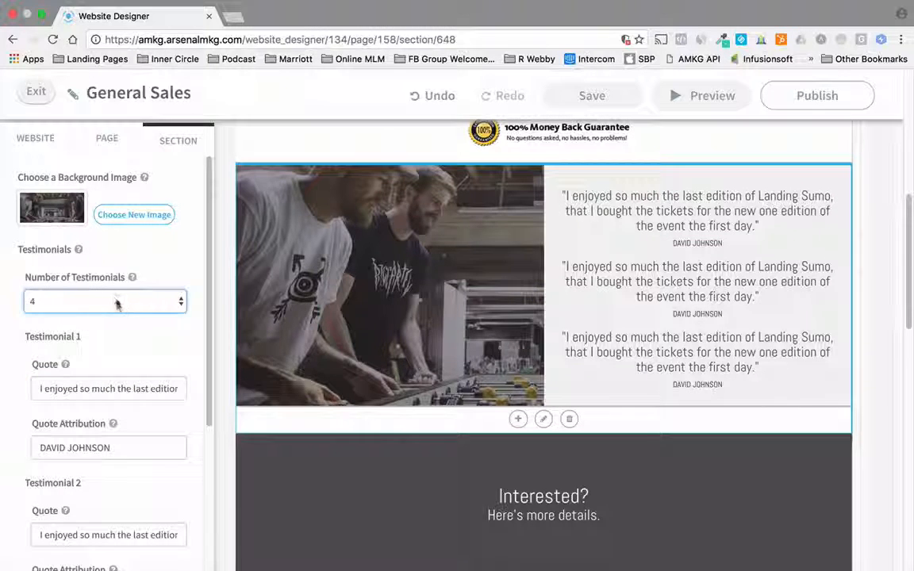
pyautogui.click(116, 302)
pyautogui.click(102, 273)
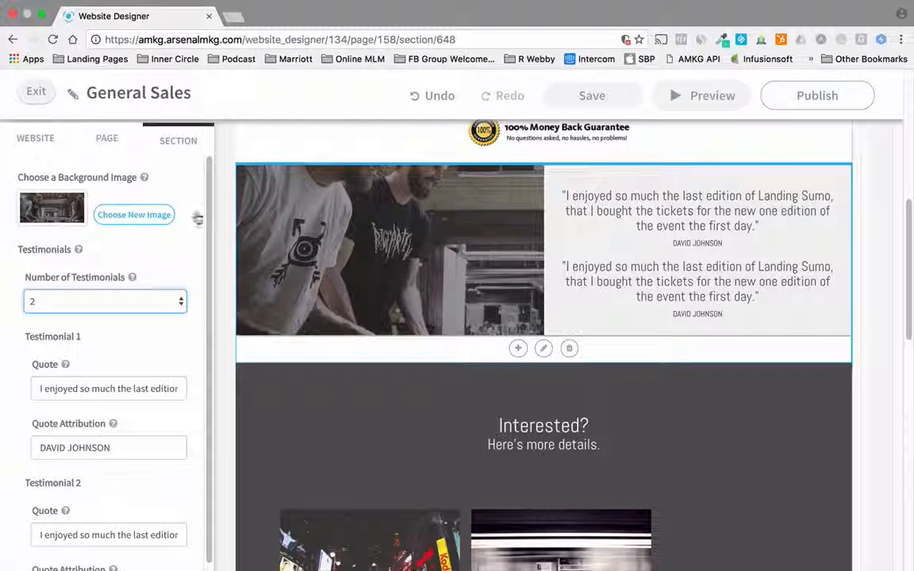
# Review the quote and attribution fields of the testimonials section, then save the website.
pyautogui.scroll(-2, 123, 349)
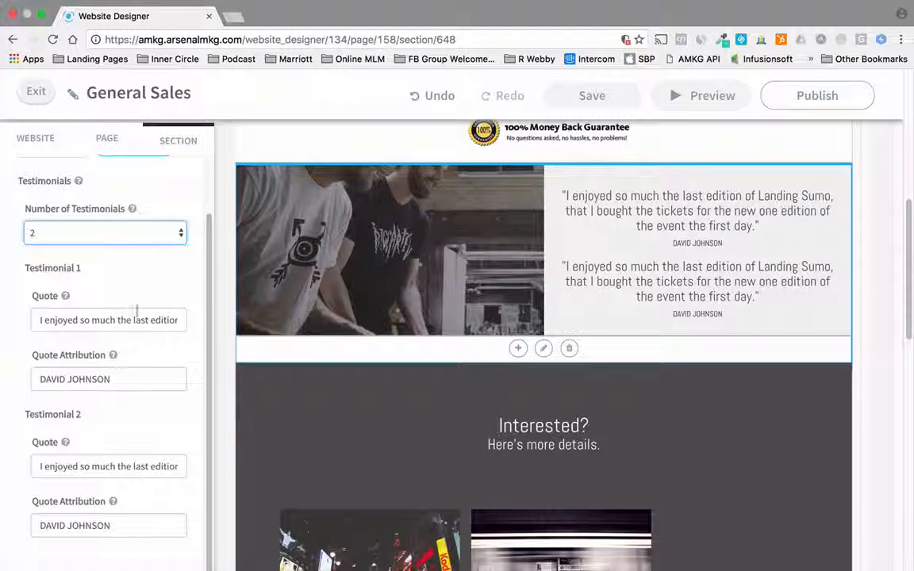
pyautogui.scroll(-3, 127, 393)
pyautogui.scroll(3, 131, 391)
pyautogui.scroll(1, 400, 357)
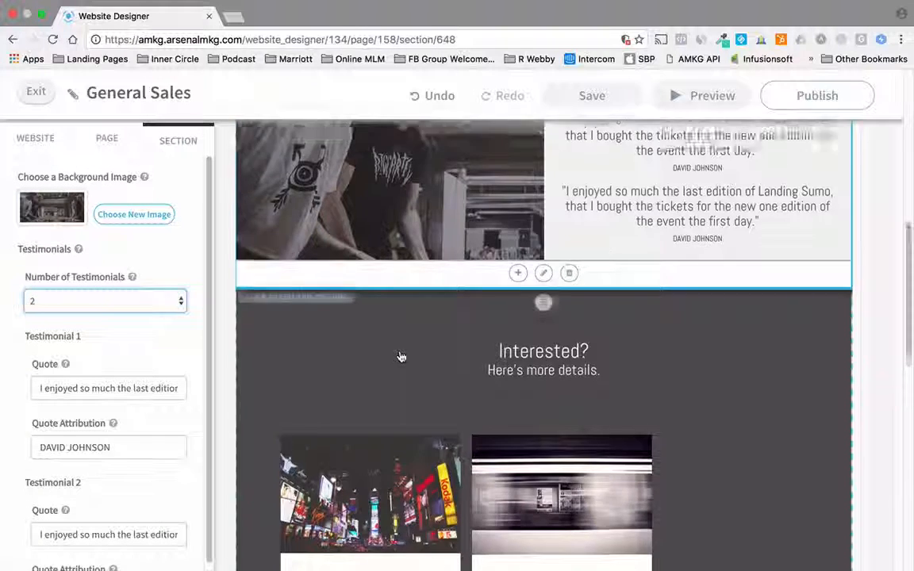
pyautogui.scroll(2, 400, 358)
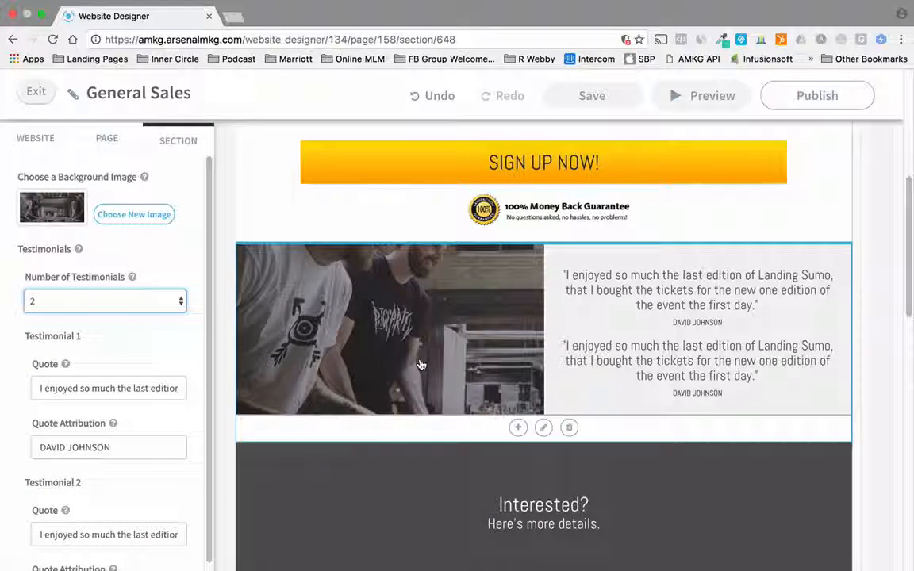
pyautogui.click(608, 97)
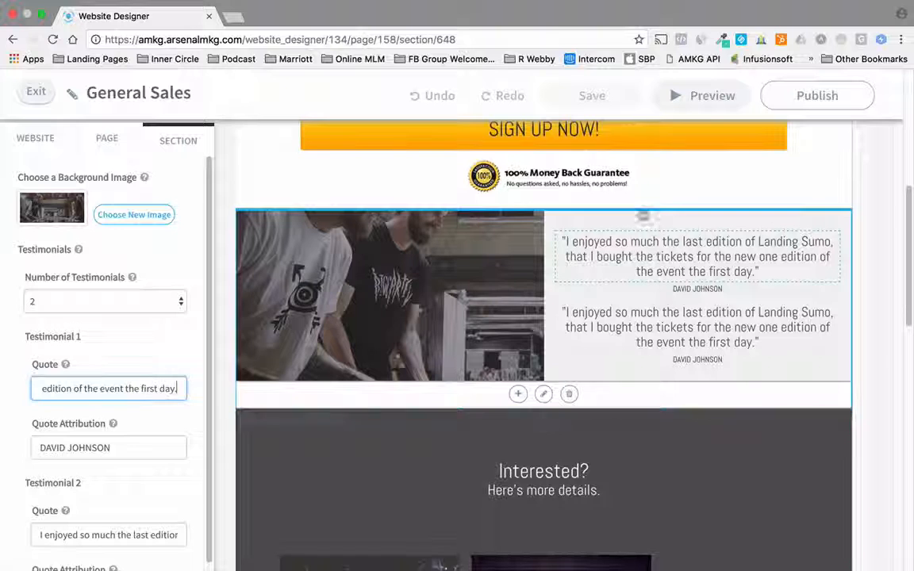
# Preview the website in the desktop and tablet views, looking through the page's sections in each.
pyautogui.click(712, 96)
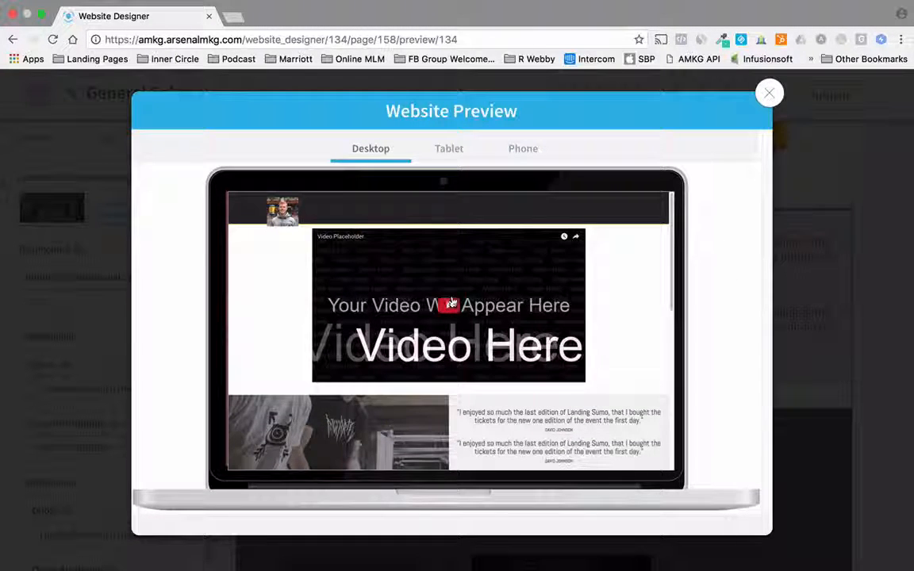
pyautogui.scroll(-3, 454, 300)
pyautogui.scroll(-5, 454, 300)
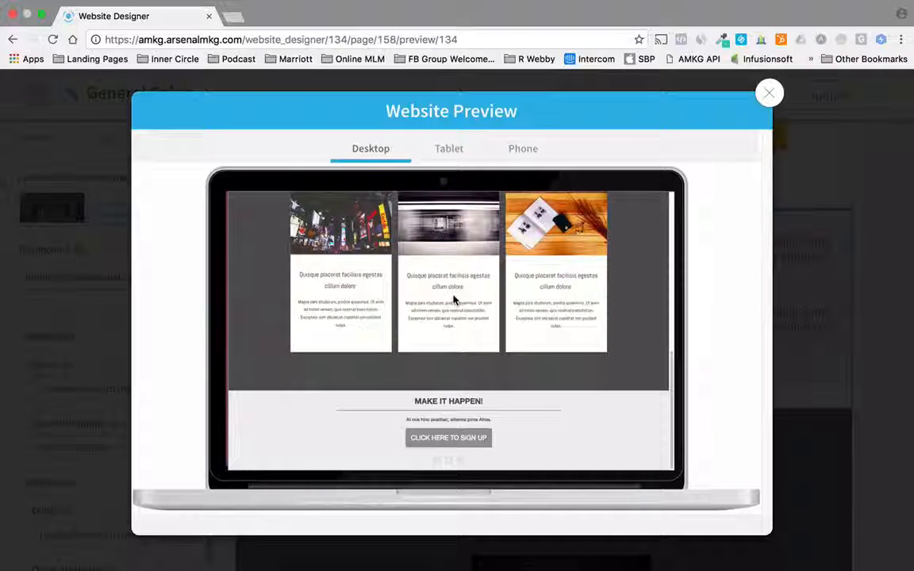
pyautogui.scroll(3, 454, 300)
pyautogui.scroll(5, 453, 299)
pyautogui.click(436, 151)
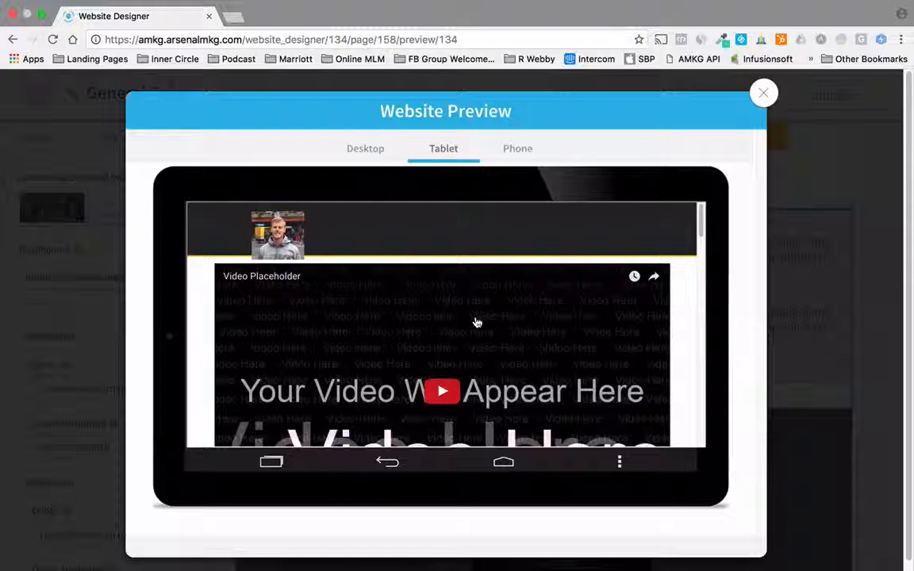
pyautogui.scroll(-10, 477, 321)
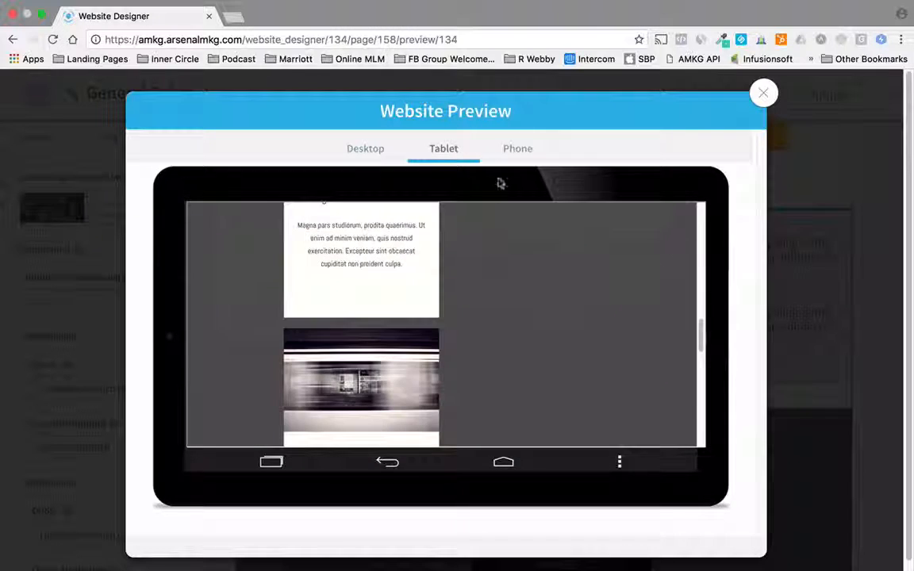
# Preview the whole page in the phone view, return to the desktop view, and close the preview.
pyautogui.click(515, 151)
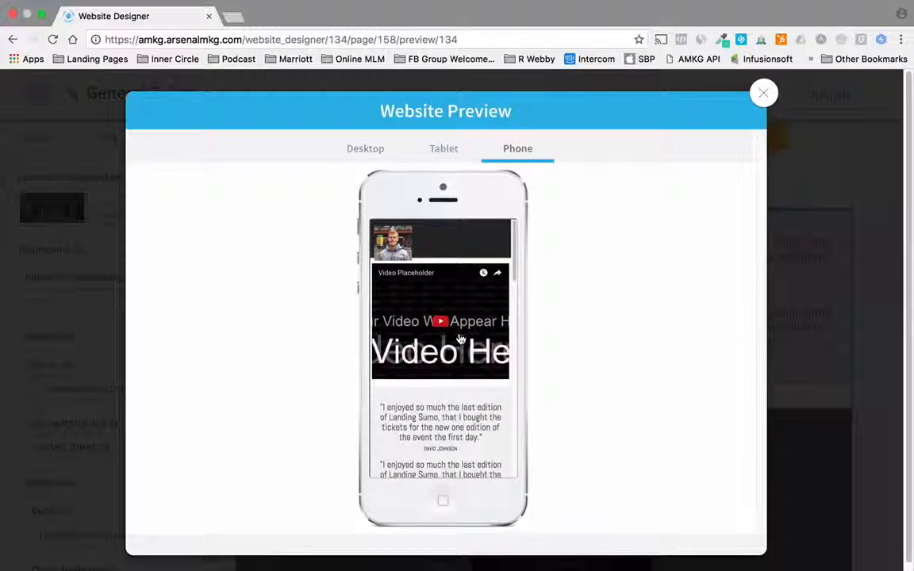
pyautogui.scroll(-5, 460, 339)
pyautogui.scroll(-6, 455, 335)
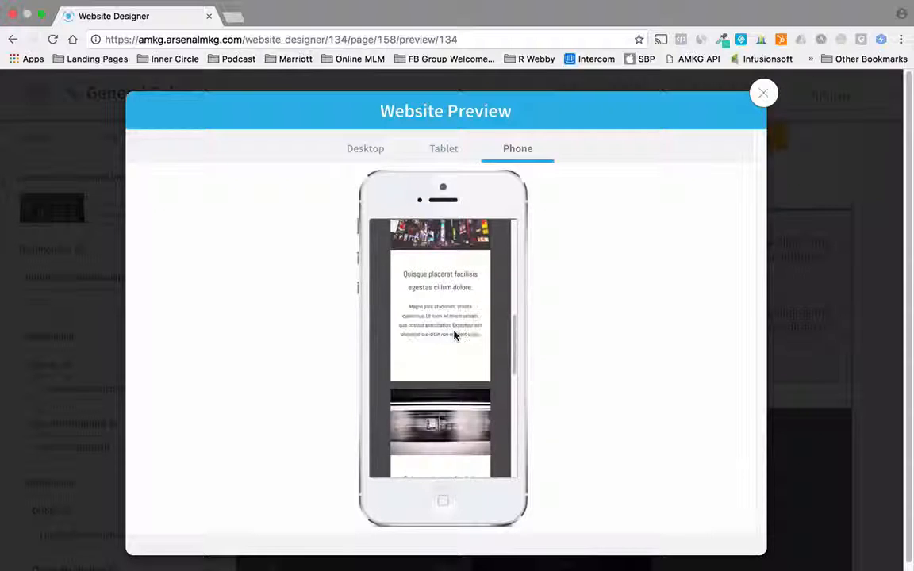
pyautogui.scroll(-5, 454, 339)
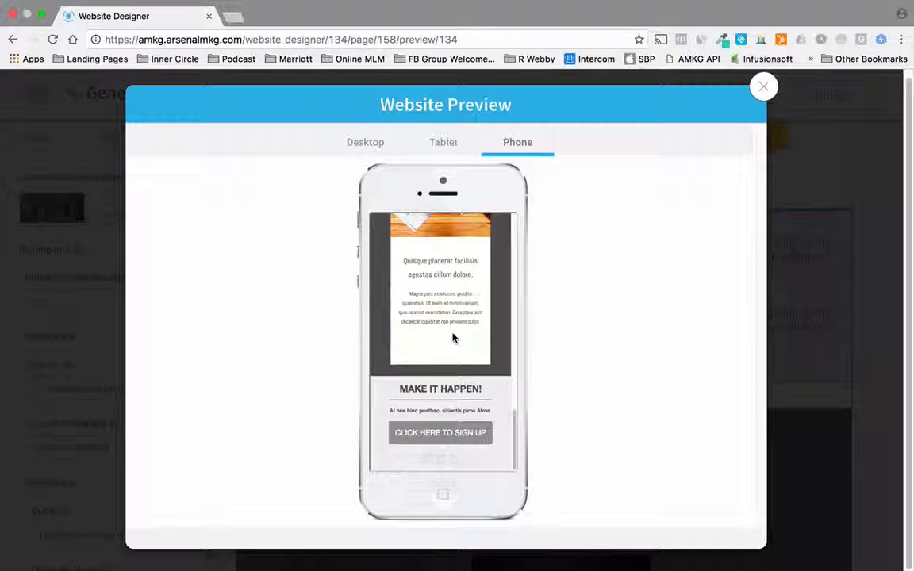
pyautogui.scroll(10, 452, 337)
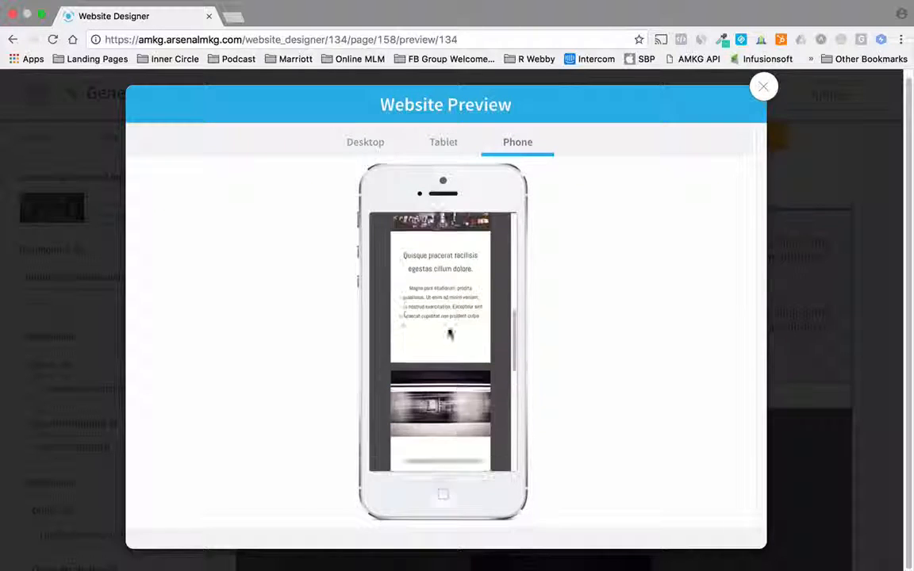
pyautogui.click(365, 143)
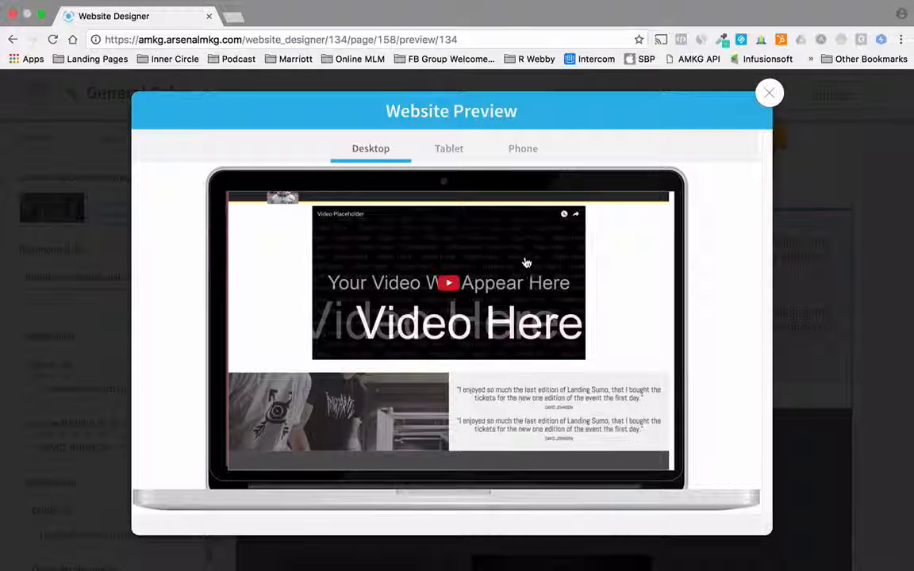
pyautogui.click(771, 94)
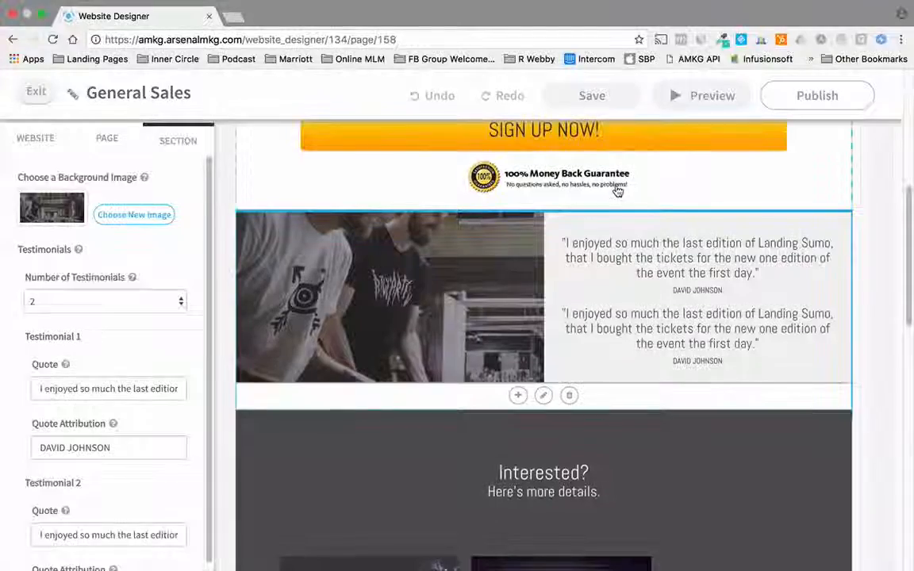
# Look through the landing page's sections, then open the "Interested?" boxes section for editing.
pyautogui.scroll(3, 458, 259)
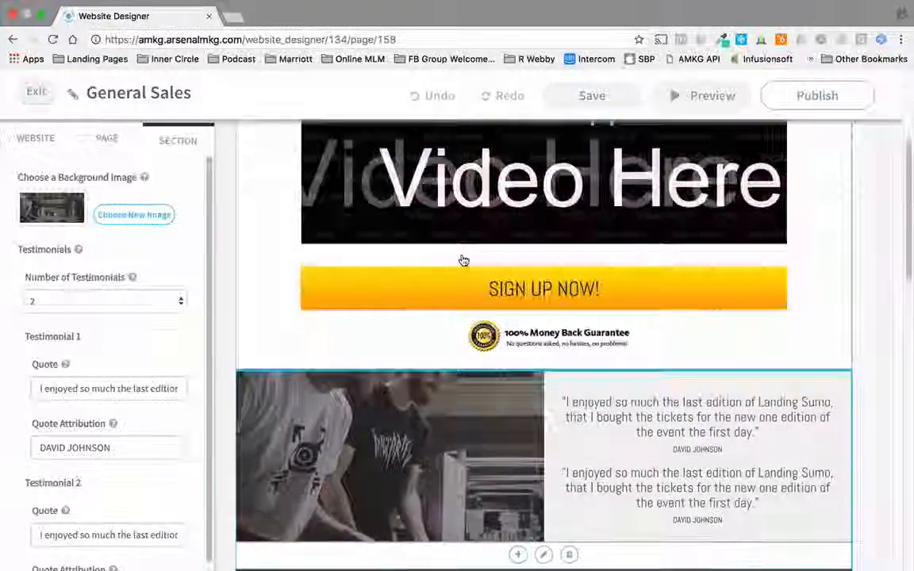
pyautogui.scroll(-4, 464, 260)
pyautogui.scroll(6, 464, 260)
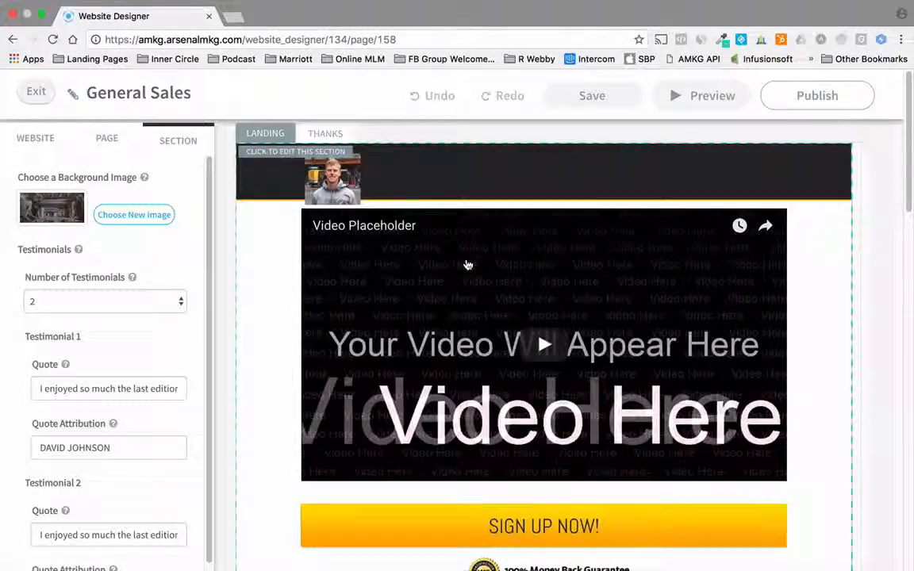
pyautogui.scroll(-10, 469, 267)
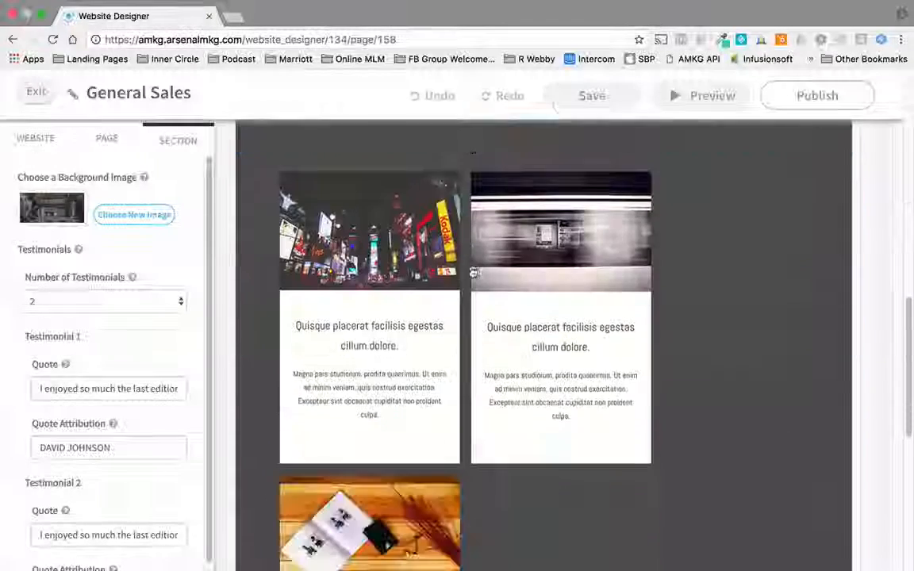
pyautogui.scroll(-6, 447, 262)
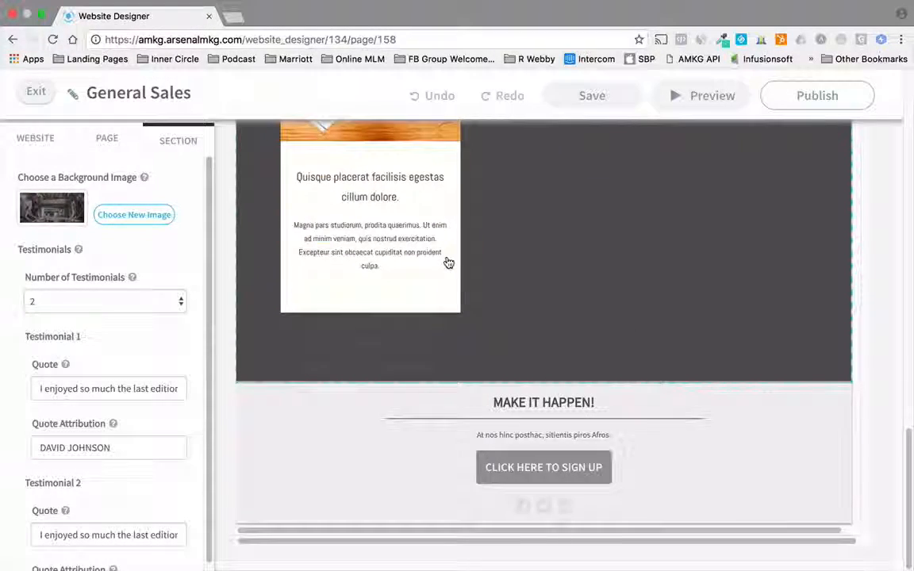
pyautogui.scroll(3, 448, 263)
pyautogui.scroll(-3, 448, 262)
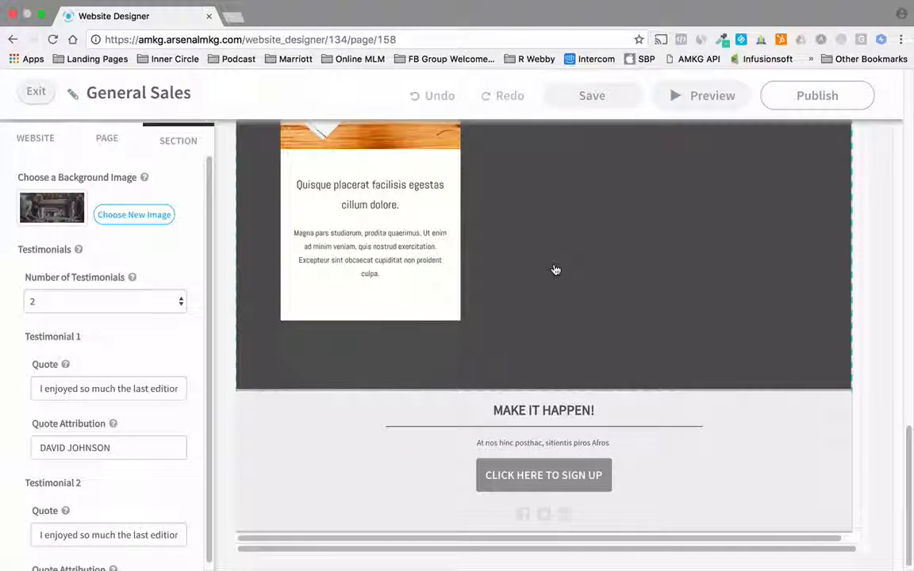
pyautogui.click(555, 271)
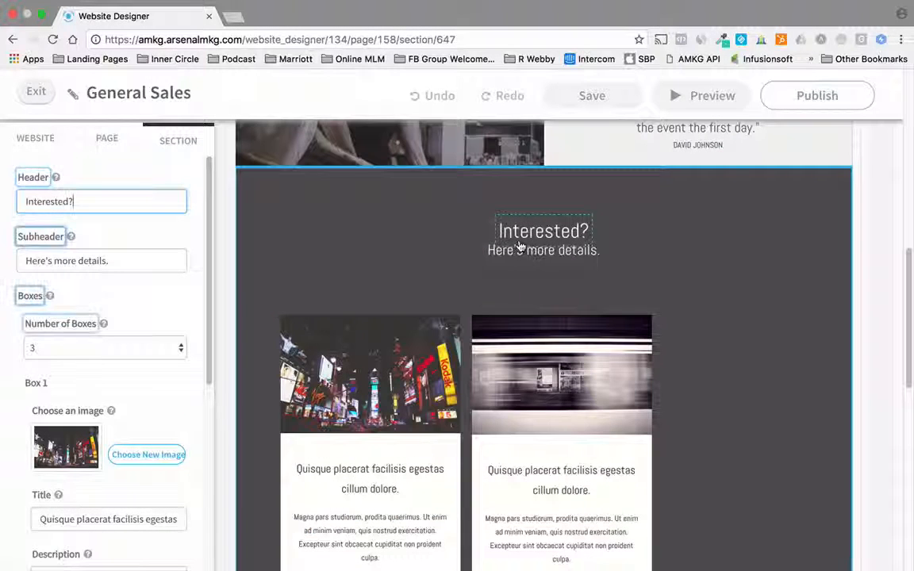
# Start adding a new section below the "Interested?" boxes and browse the Testimonials, Videos, Social and Sign Up section templates.
pyautogui.scroll(-6, 553, 294)
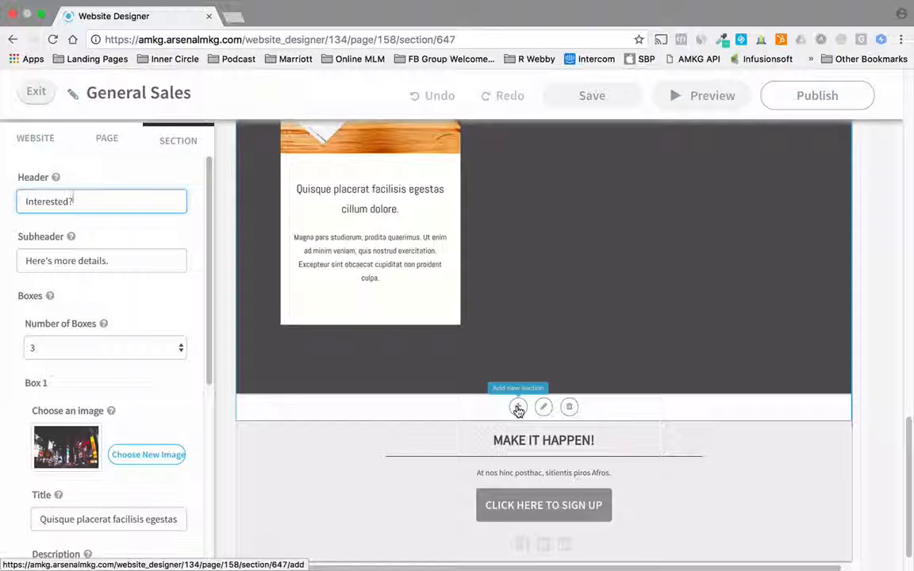
pyautogui.click(518, 408)
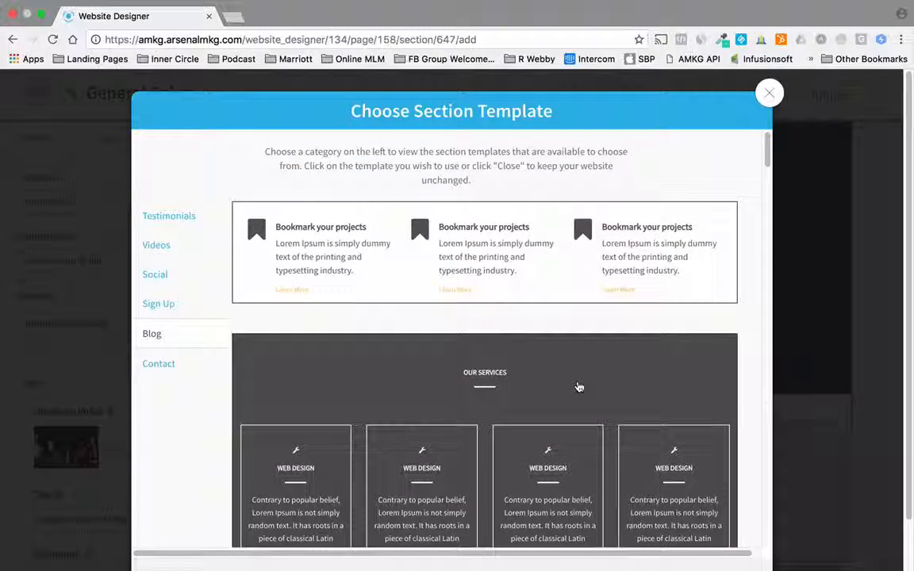
pyautogui.click(173, 214)
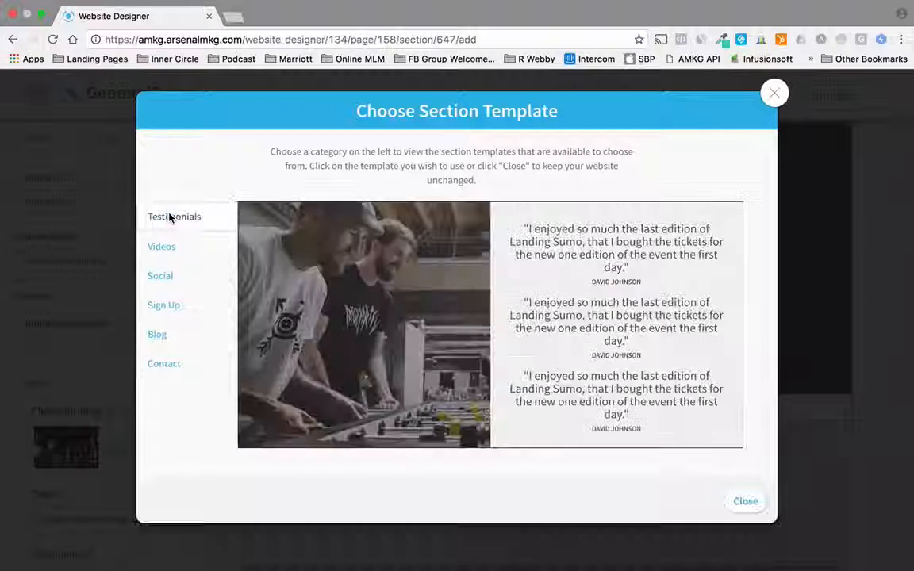
pyautogui.click(162, 247)
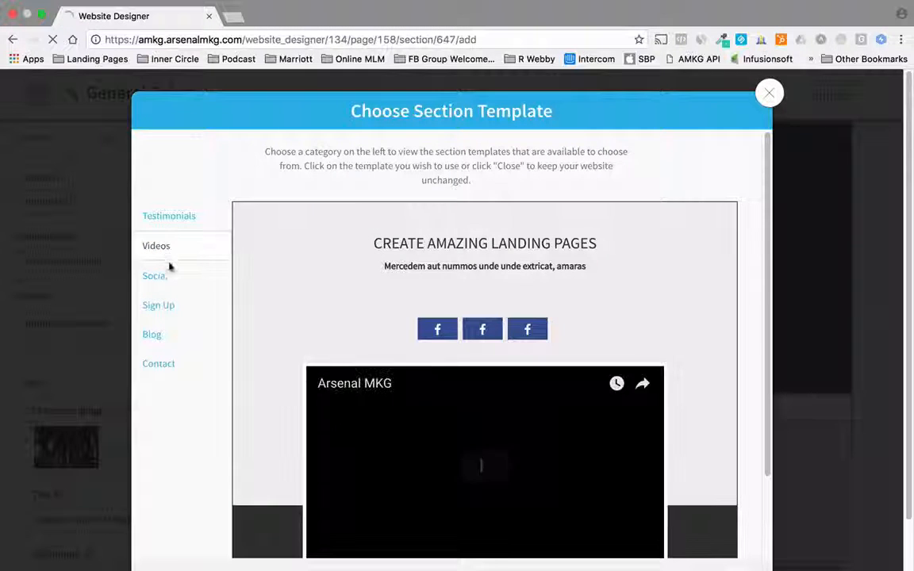
pyautogui.click(168, 282)
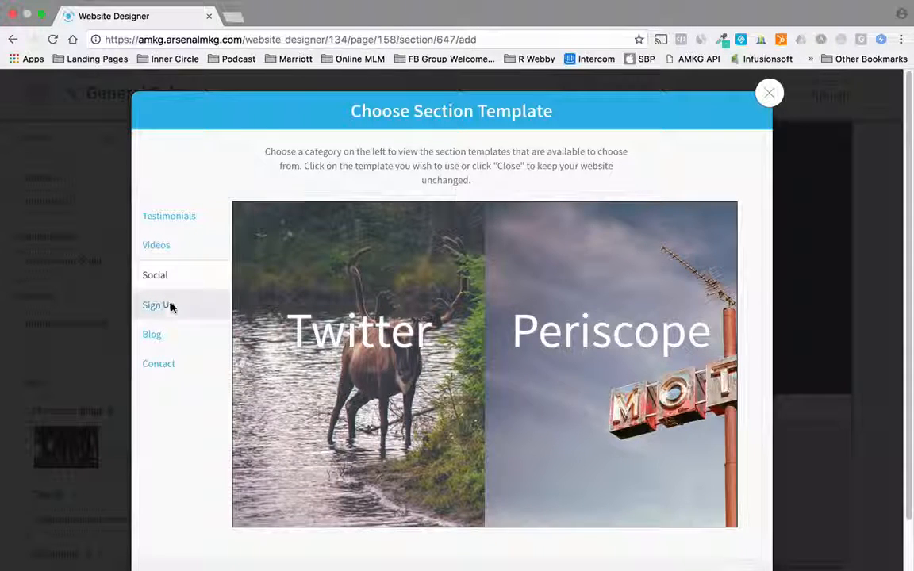
pyautogui.click(171, 307)
pyautogui.scroll(-10, 333, 340)
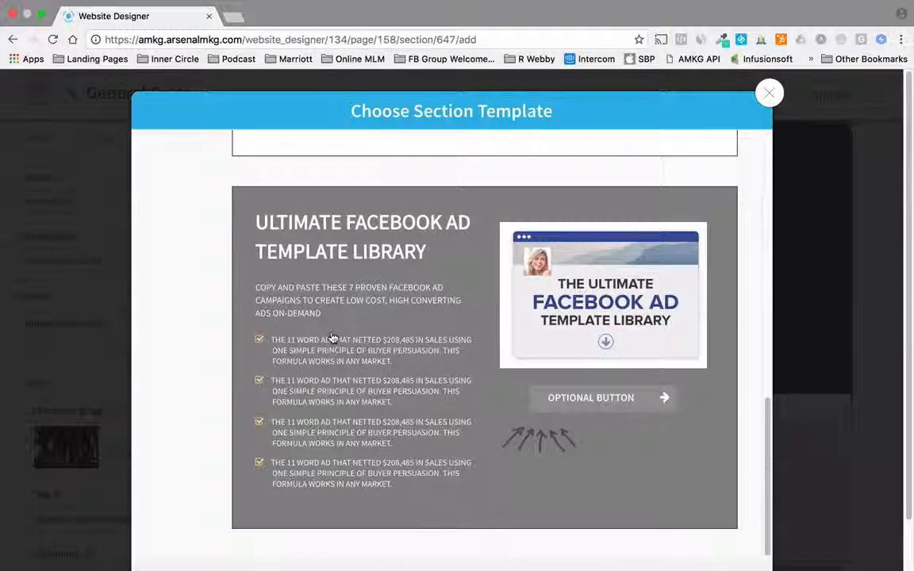
pyautogui.scroll(10, 333, 340)
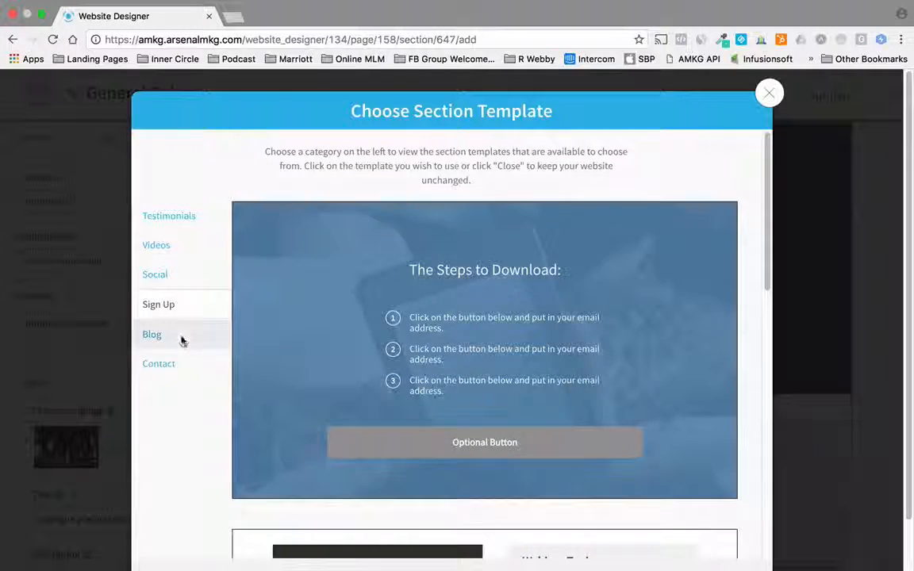
# Browse the Blog and Contact section templates.
pyautogui.click(182, 341)
pyautogui.click(180, 370)
pyautogui.scroll(-3, 344, 350)
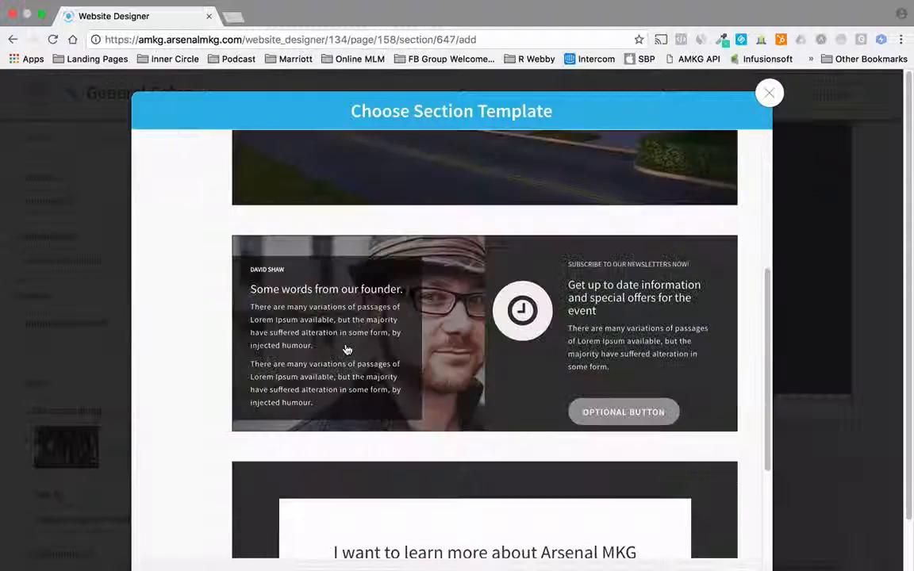
pyautogui.scroll(-3, 346, 350)
pyautogui.scroll(6, 346, 350)
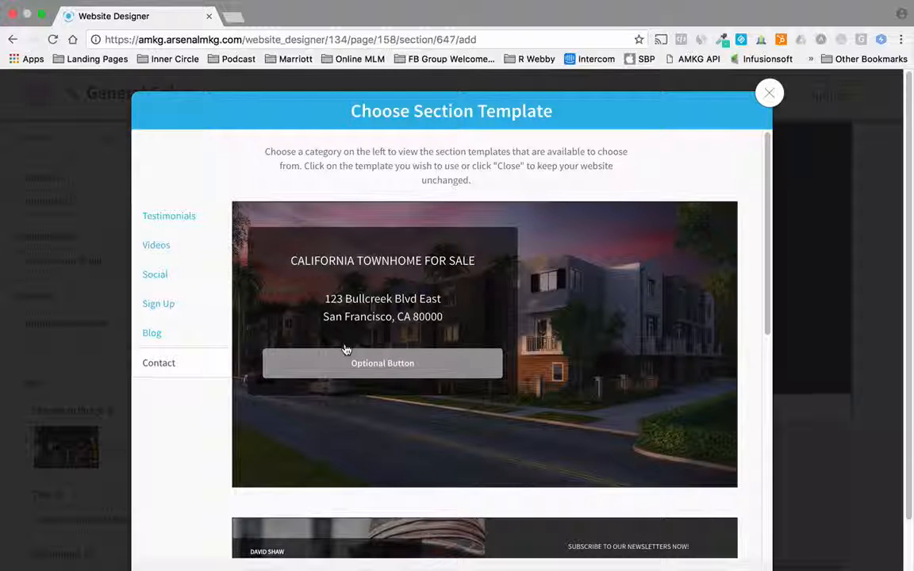
# Add the "Create Amazing Landing Pages" template from the Videos category as the new section.
pyautogui.click(185, 248)
pyautogui.scroll(-2, 343, 288)
pyautogui.click(329, 211)
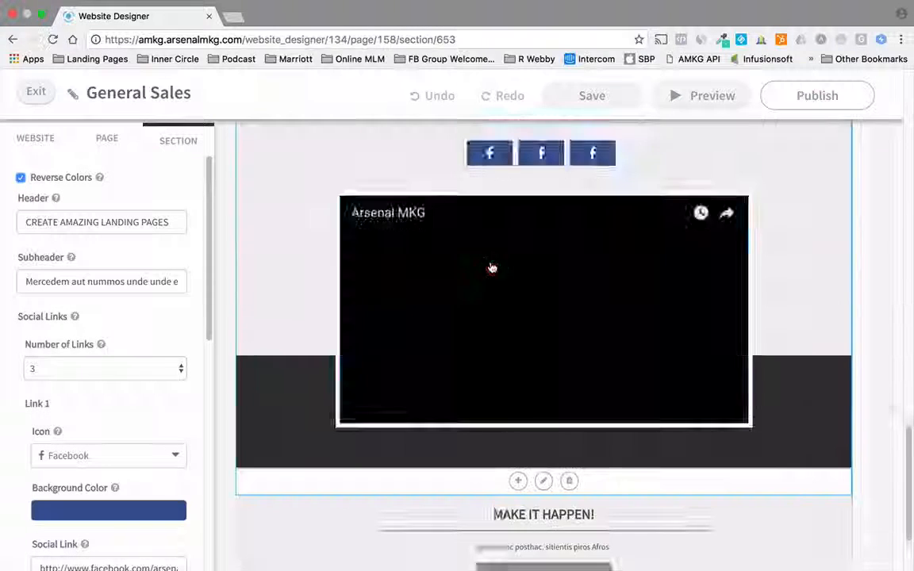
# Examine the new video section and its settings, and check the options for the number of social links, keeping 3.
pyautogui.scroll(4, 490, 268)
pyautogui.scroll(-2, 489, 268)
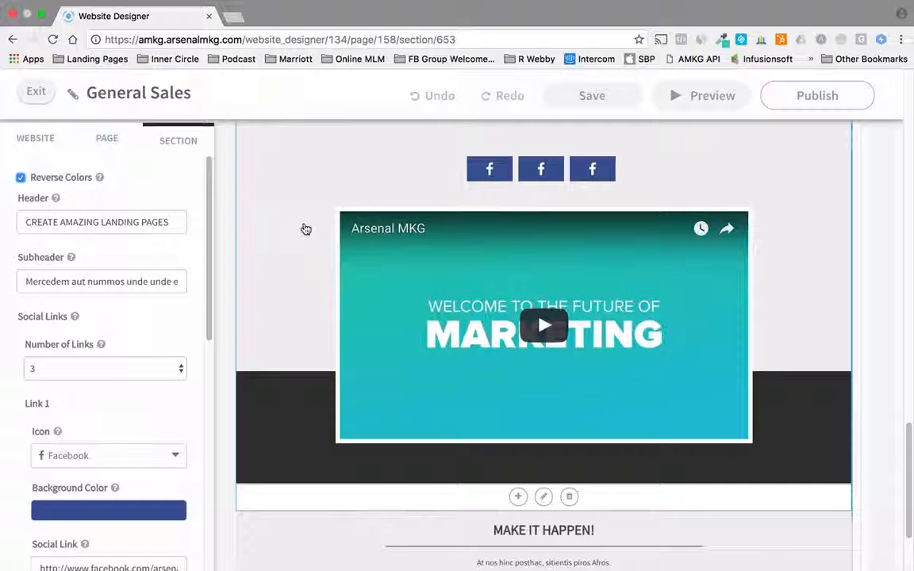
pyautogui.click(307, 228)
pyautogui.click(307, 229)
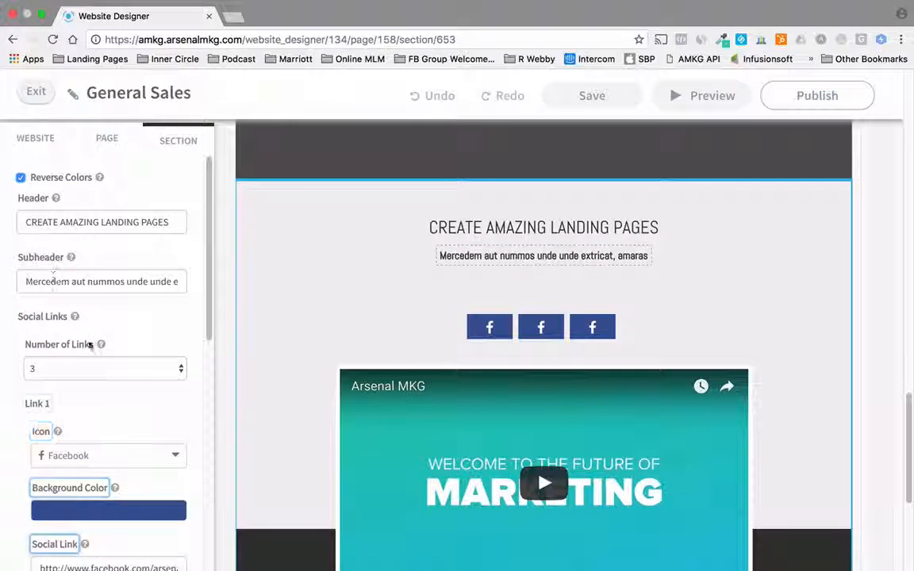
pyautogui.click(94, 372)
pyautogui.click(82, 356)
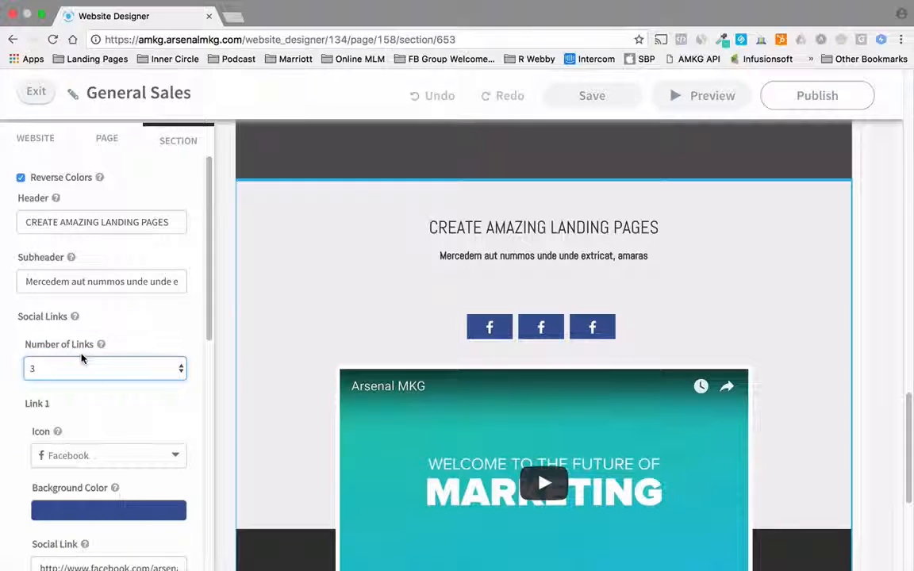
# Reduce the video section's social links to 2 and change the first link's icon to Twitter Logo.
pyautogui.scroll(-2, 165, 398)
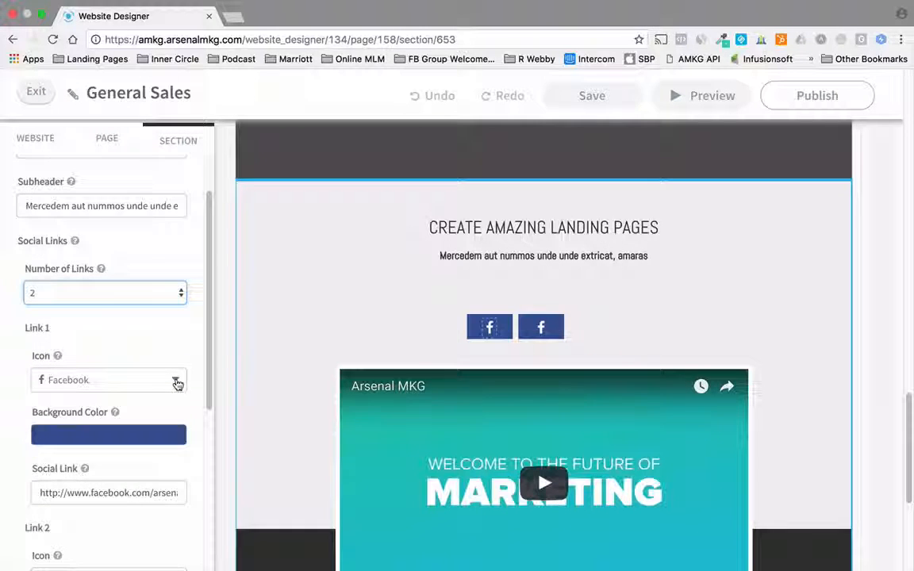
pyautogui.click(175, 381)
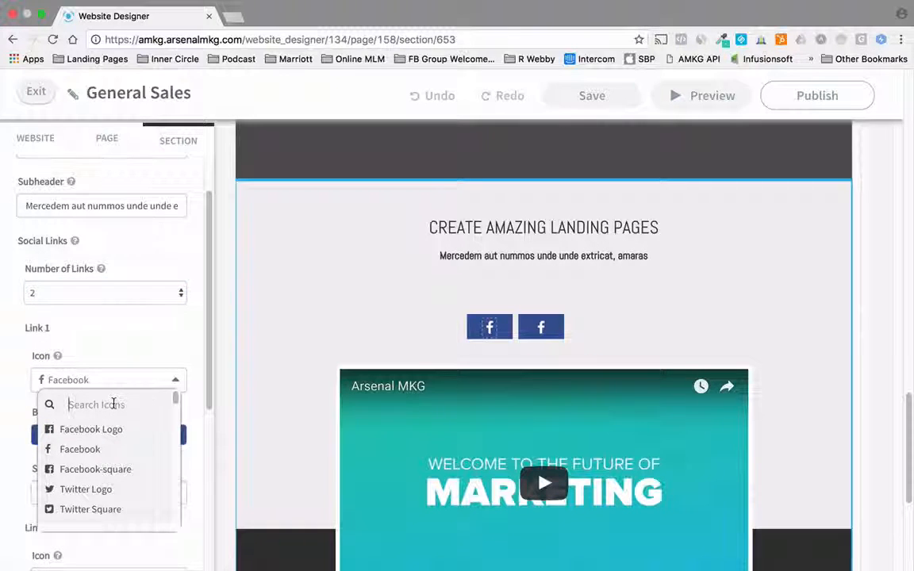
pyautogui.write('twit')
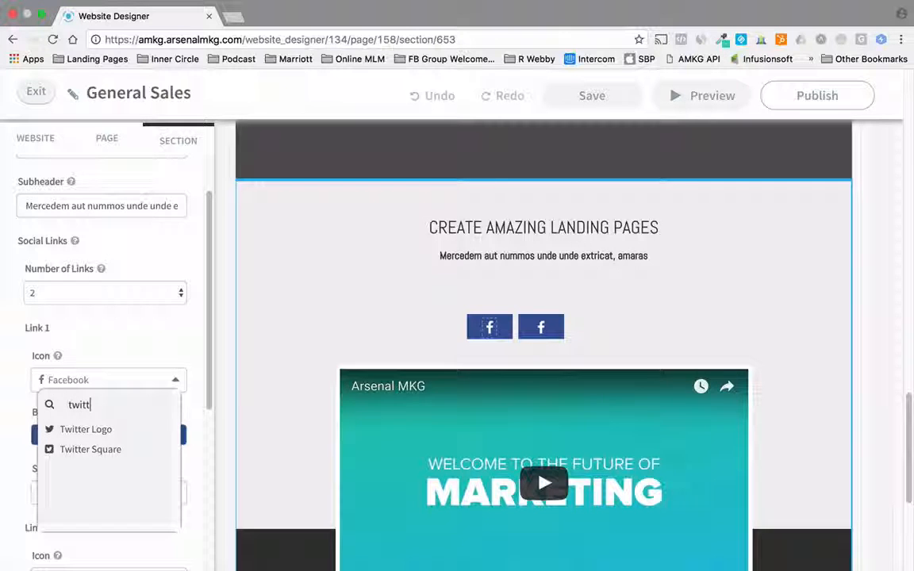
pyautogui.write('t')
pyautogui.click(106, 429)
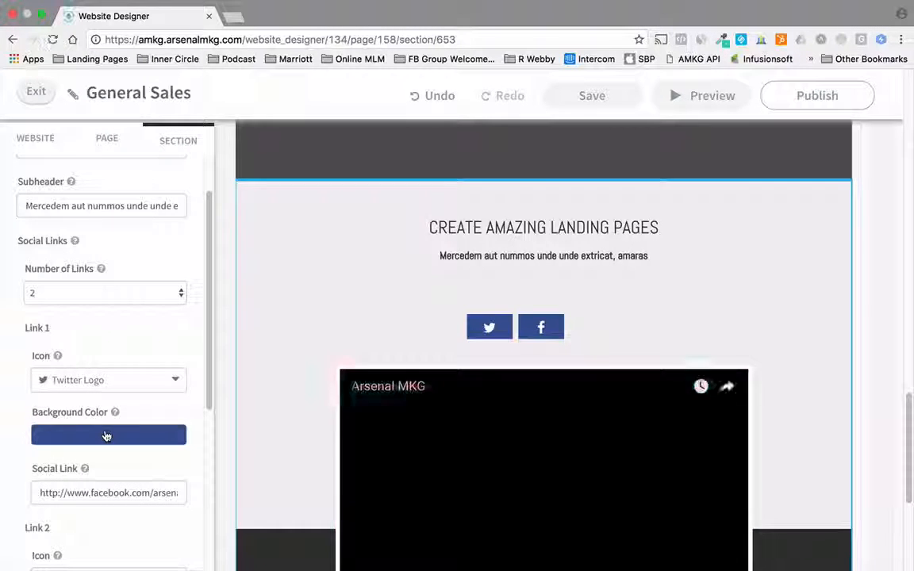
# Set the first social link's background to the Twitter social media color, keeping the transparency at Opaque.
pyautogui.scroll(-2, 178, 381)
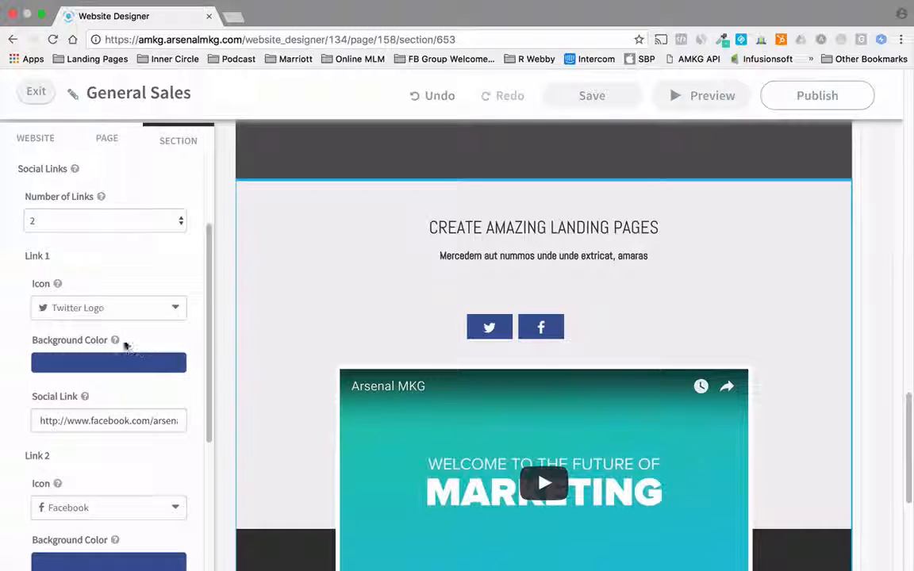
pyautogui.moveTo(114, 340)
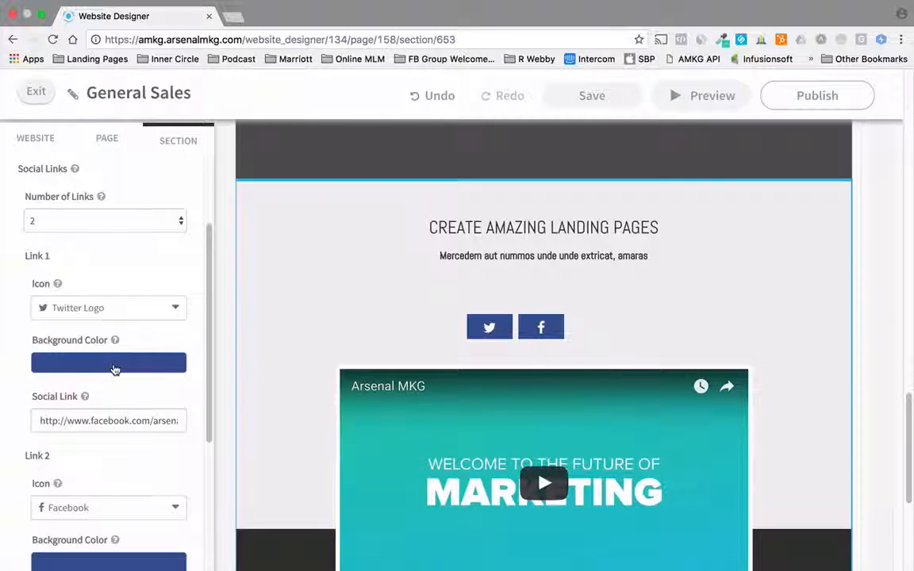
pyautogui.click(113, 368)
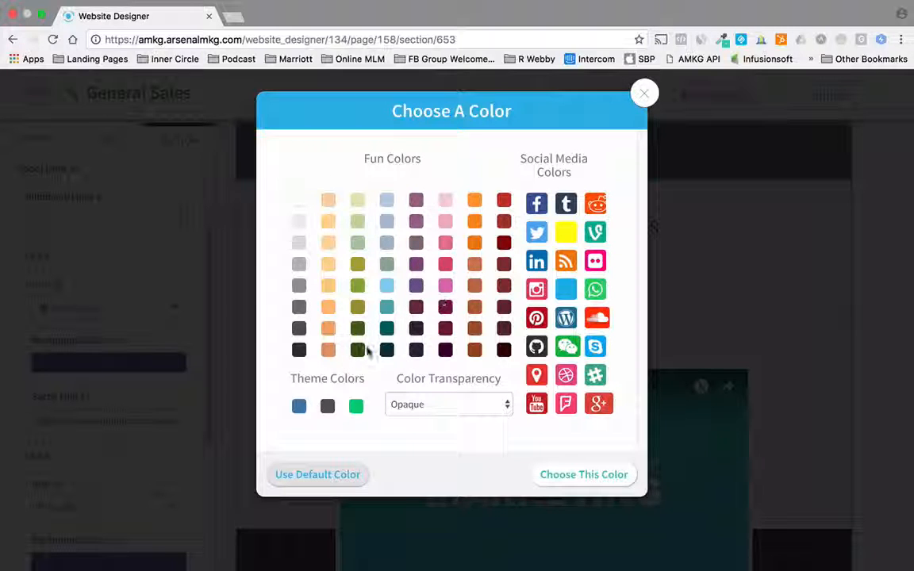
pyautogui.click(458, 412)
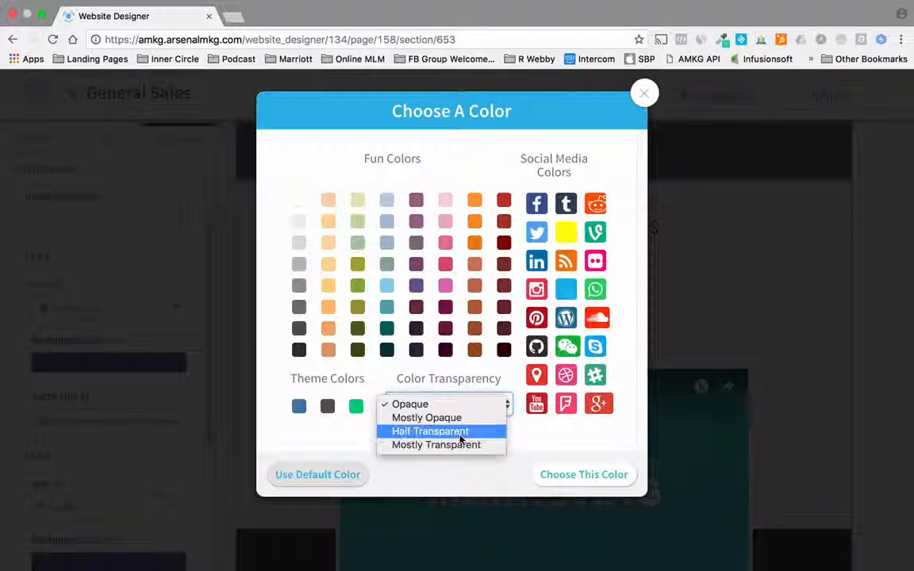
pyautogui.click(369, 435)
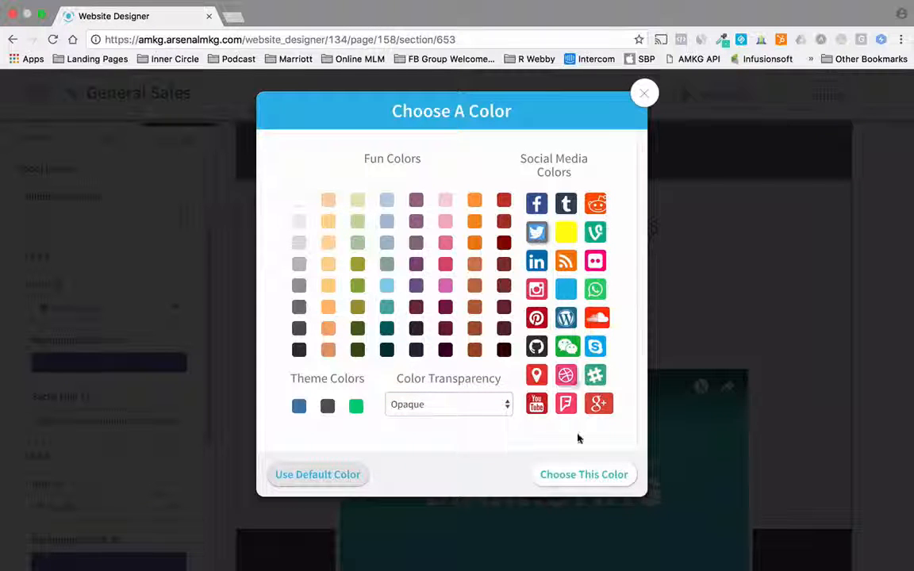
pyautogui.click(577, 474)
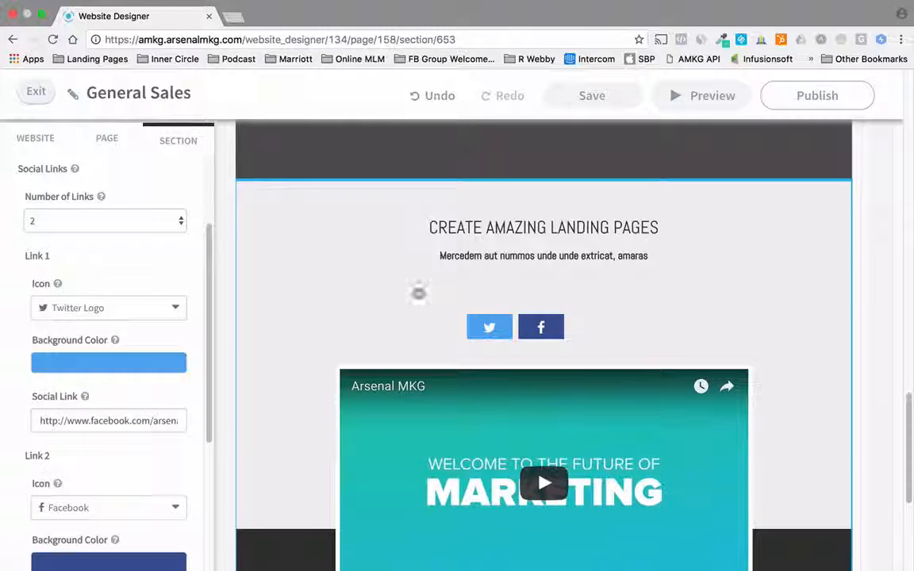
# Hide the video in the "Create Amazing Landing Pages" section and show it again.
pyautogui.scroll(-2, 334, 323)
pyautogui.scroll(-2, 334, 323)
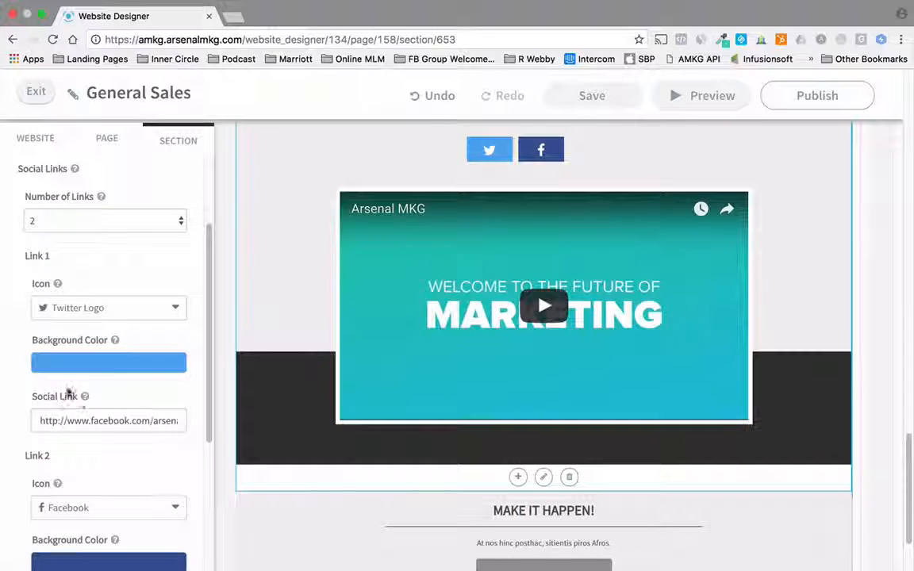
pyautogui.scroll(-7, 67, 393)
pyautogui.click(28, 374)
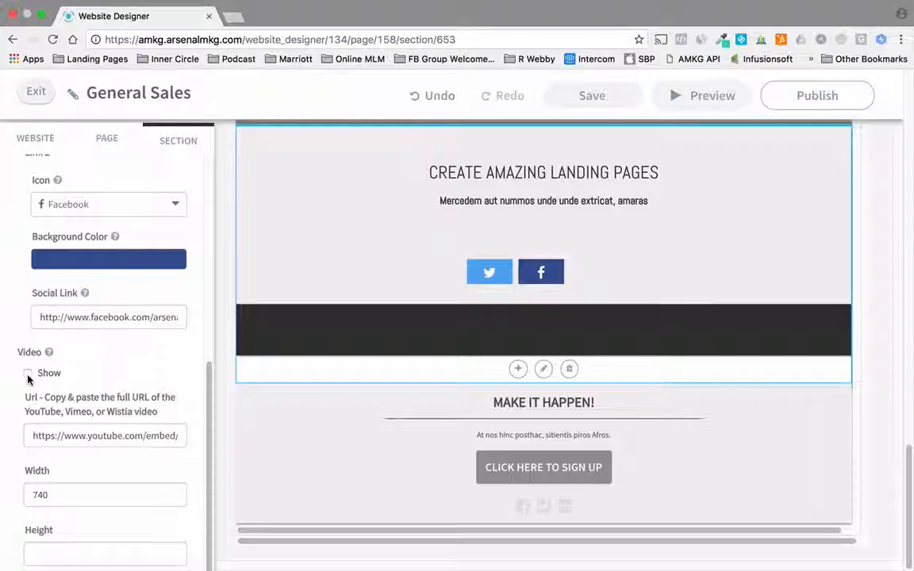
pyautogui.click(28, 374)
# Show the video section's call to action button with the text "Download Now!" and save the website.
pyautogui.scroll(-3, 132, 393)
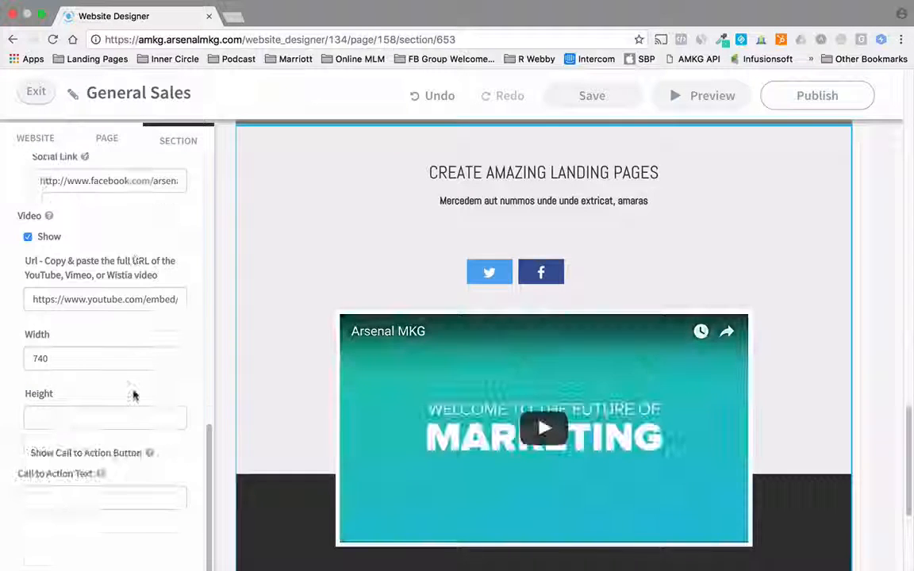
pyautogui.click(22, 454)
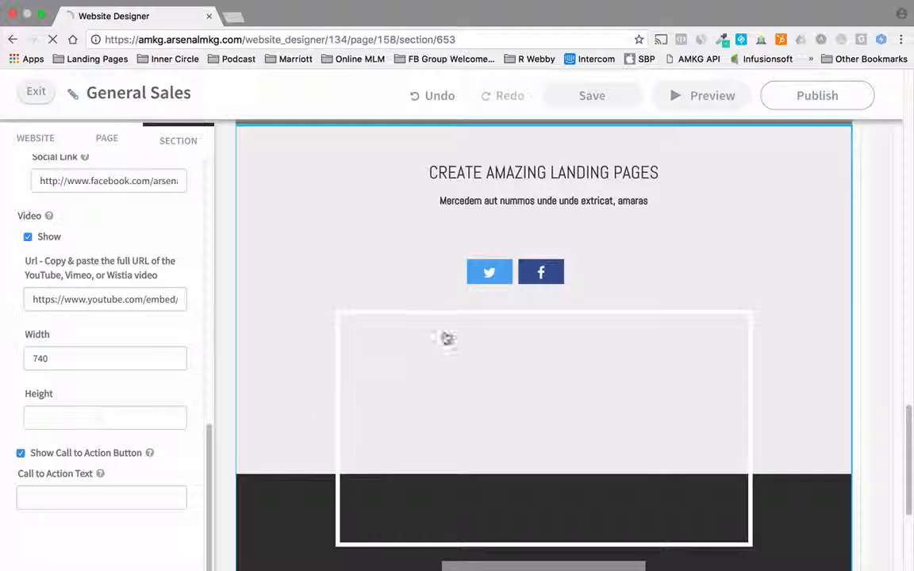
pyautogui.click(96, 492)
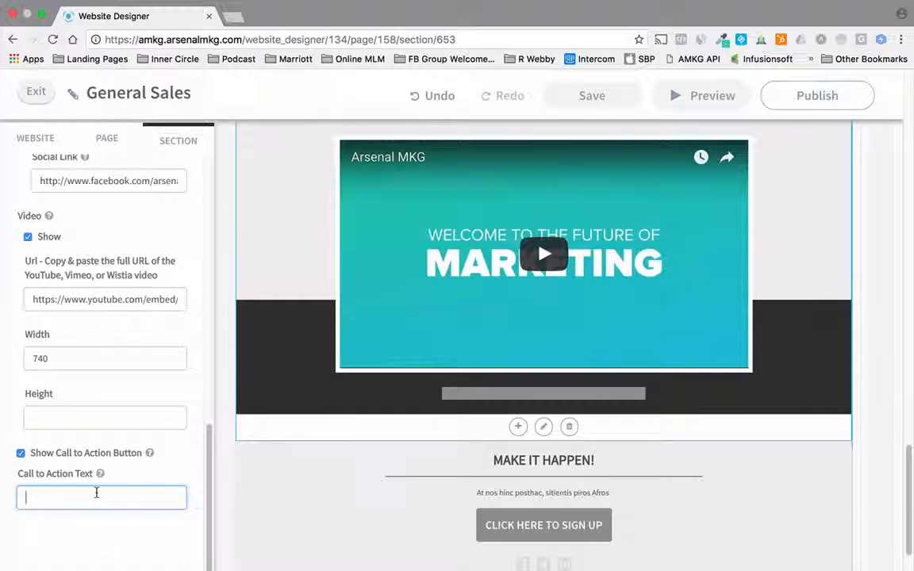
pyautogui.write('Download')
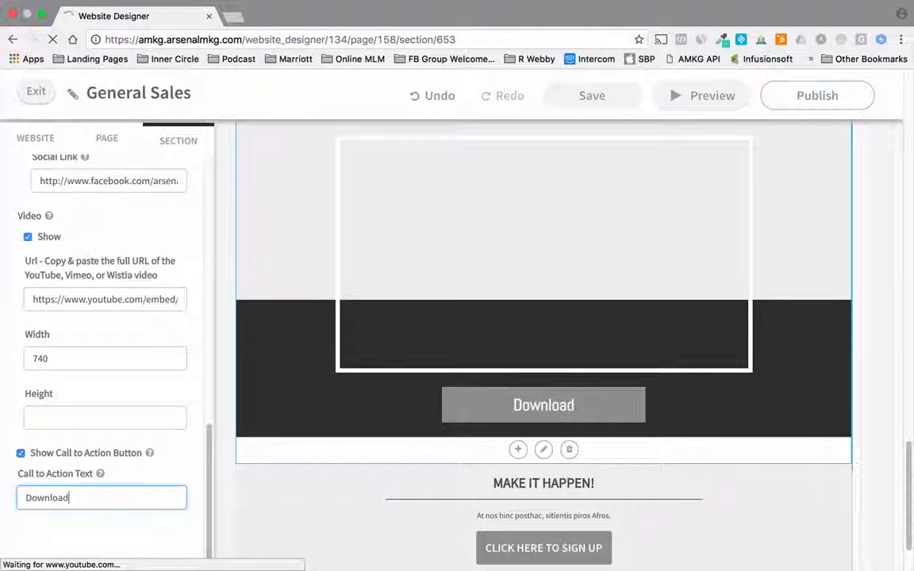
pyautogui.write(' Now!')
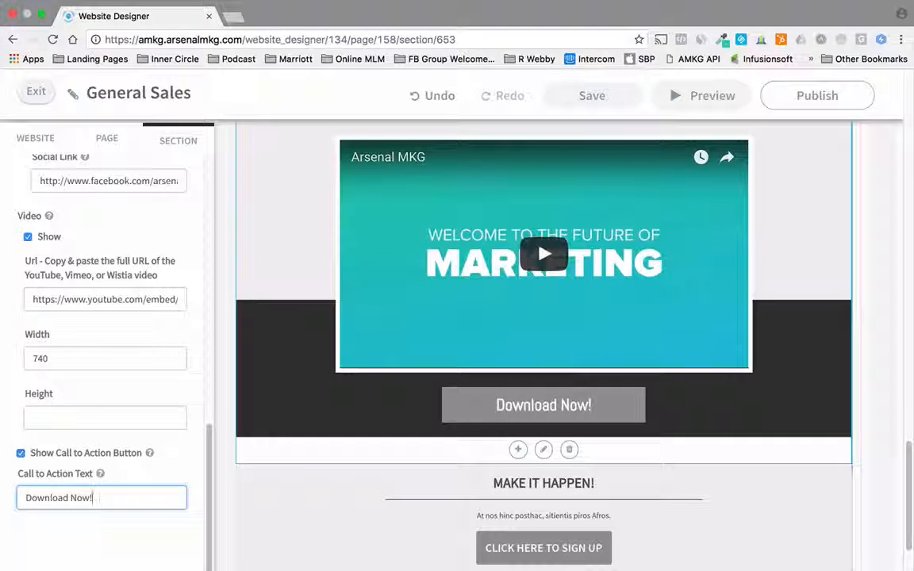
pyautogui.click(600, 92)
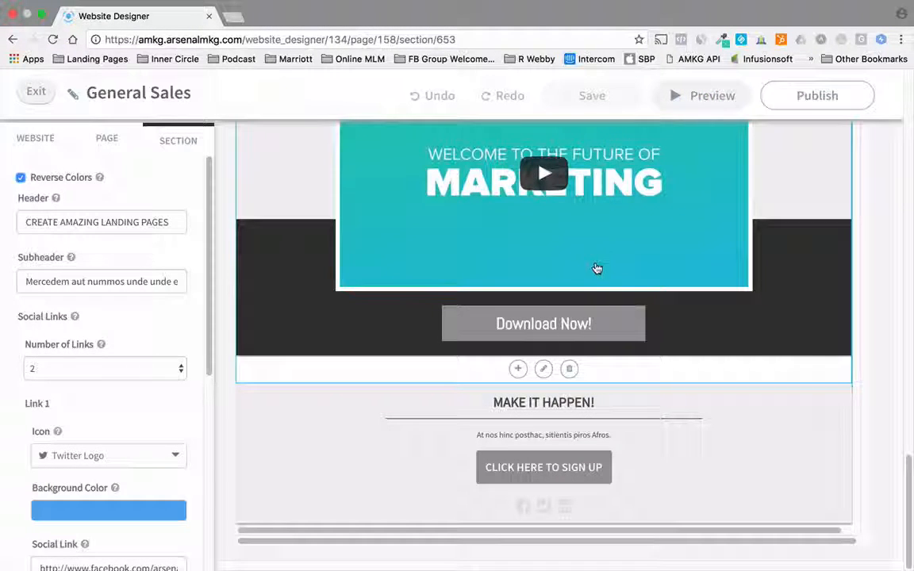
# Permanently delete the "Create Amazing Landing Pages" video section from the landing page.
pyautogui.scroll(2, 571, 369)
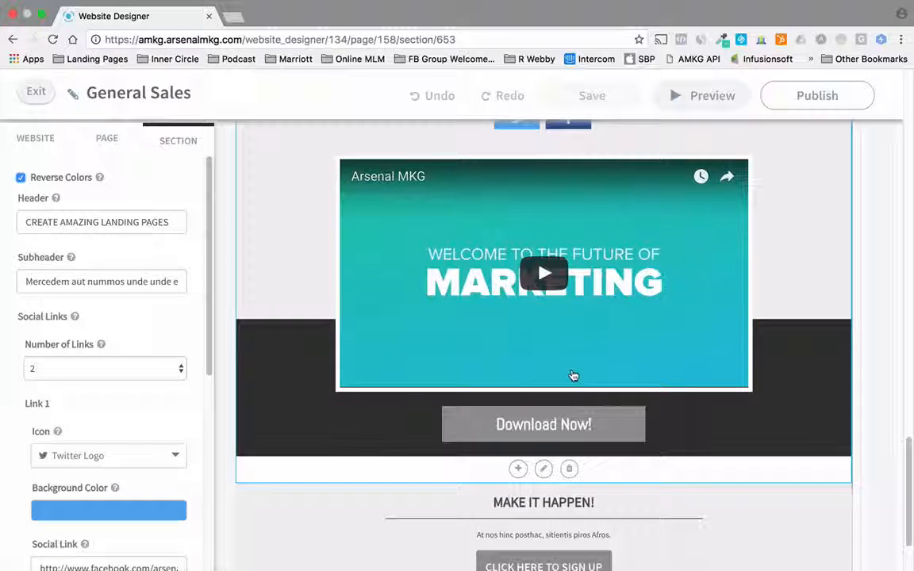
pyautogui.click(569, 470)
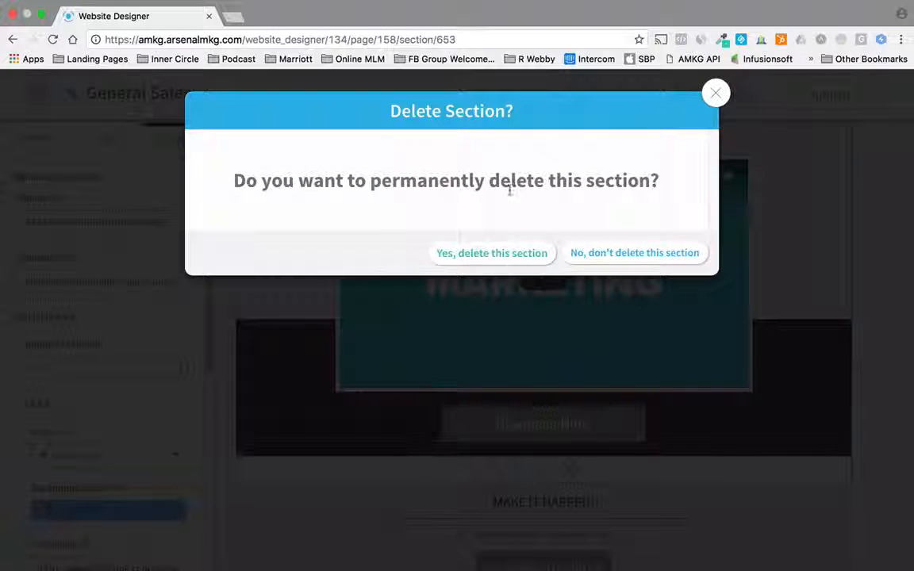
pyautogui.click(484, 258)
# On the Thanks page, extend the footer section's header to "THANK YOU! Check your email for the download".
pyautogui.scroll(10, 559, 268)
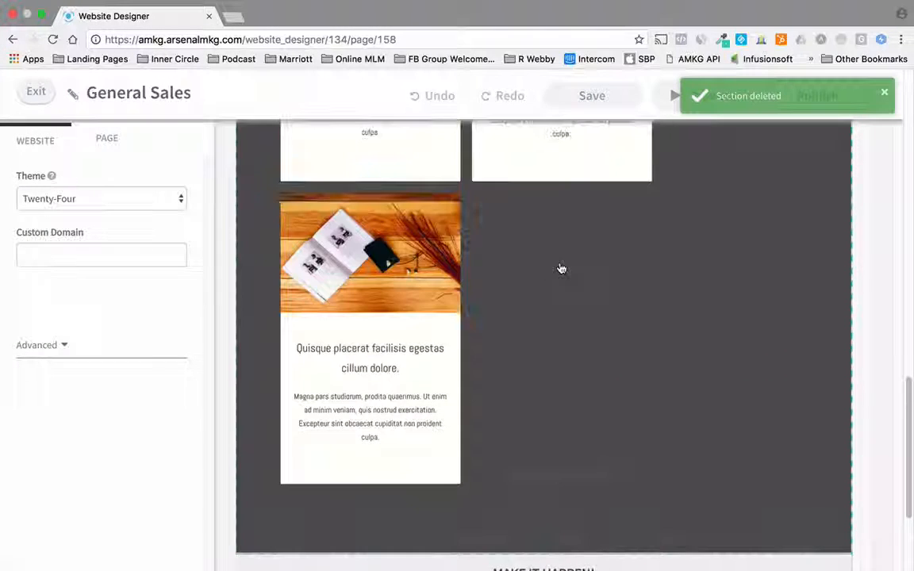
pyautogui.scroll(10, 562, 271)
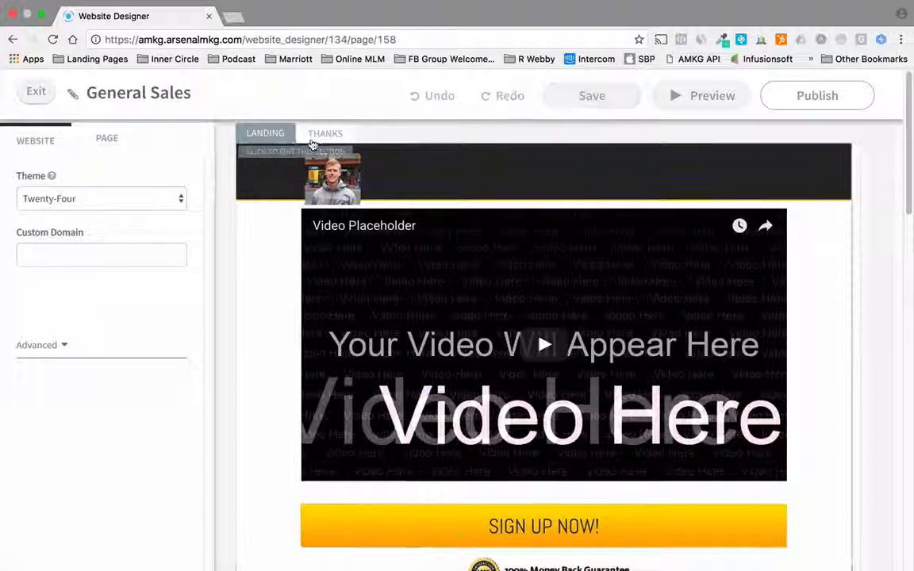
pyautogui.click(323, 133)
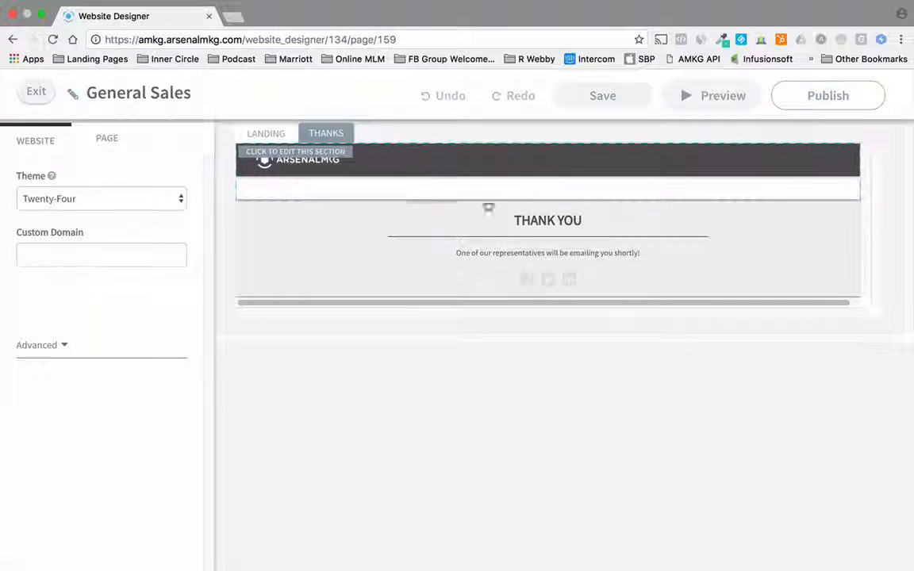
pyautogui.click(586, 220)
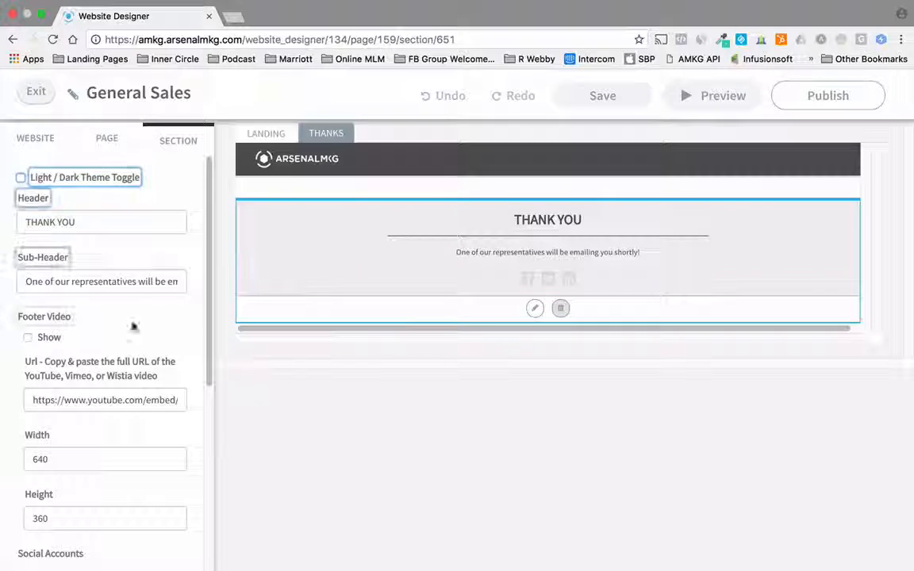
pyautogui.click(102, 222)
pyautogui.write('! Check your email for the download')
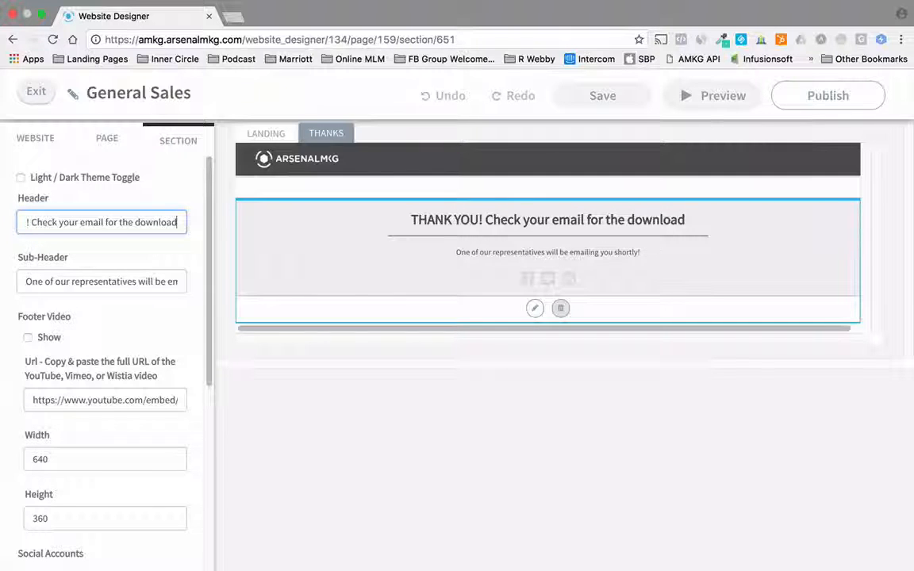
# Save the Thanks page change and publish the website.
pyautogui.click(597, 100)
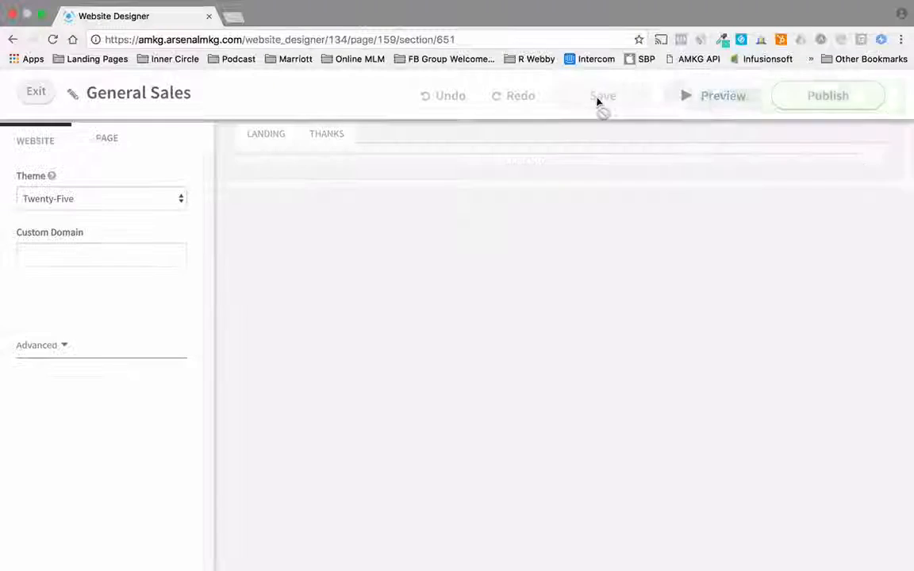
pyautogui.click(896, 93)
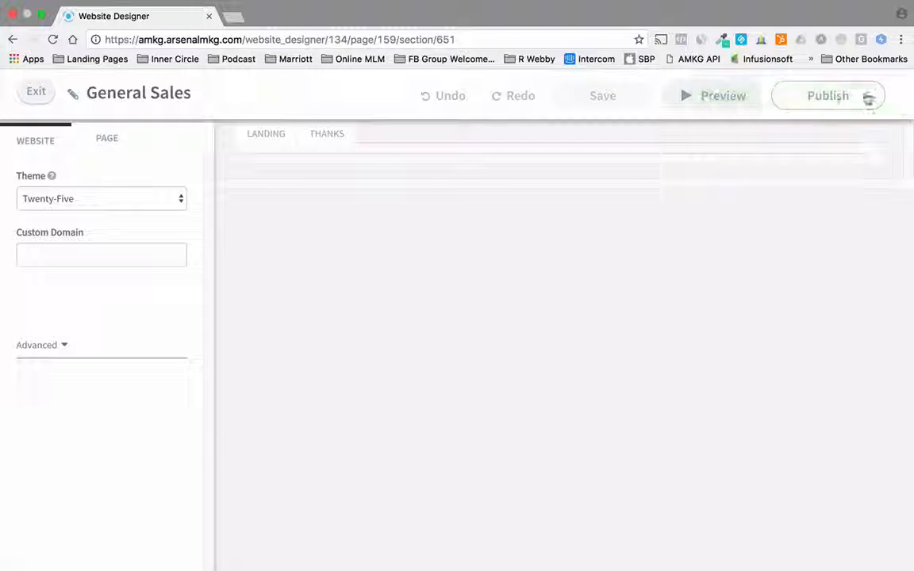
pyautogui.click(829, 96)
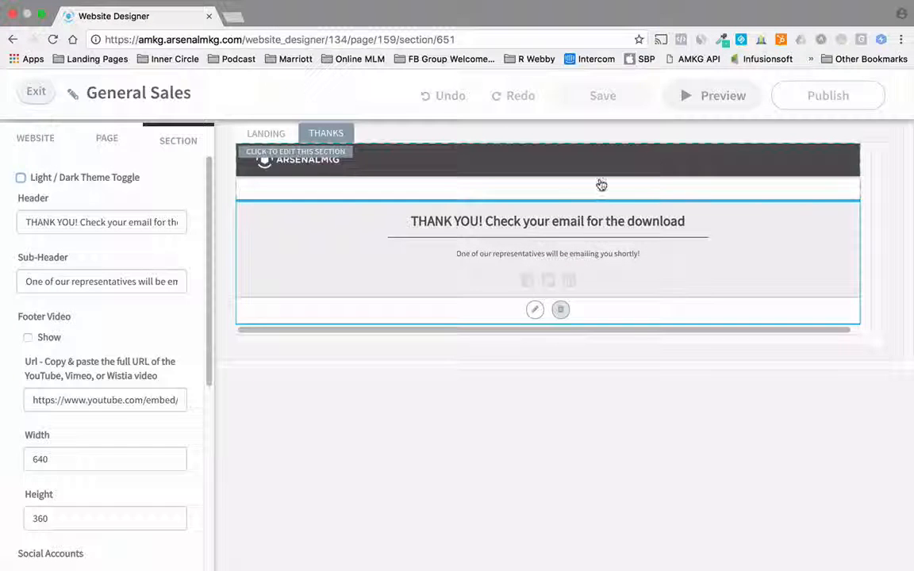
# Rename the website from General Sales to "Your Name" and publish it again.
pyautogui.click(73, 96)
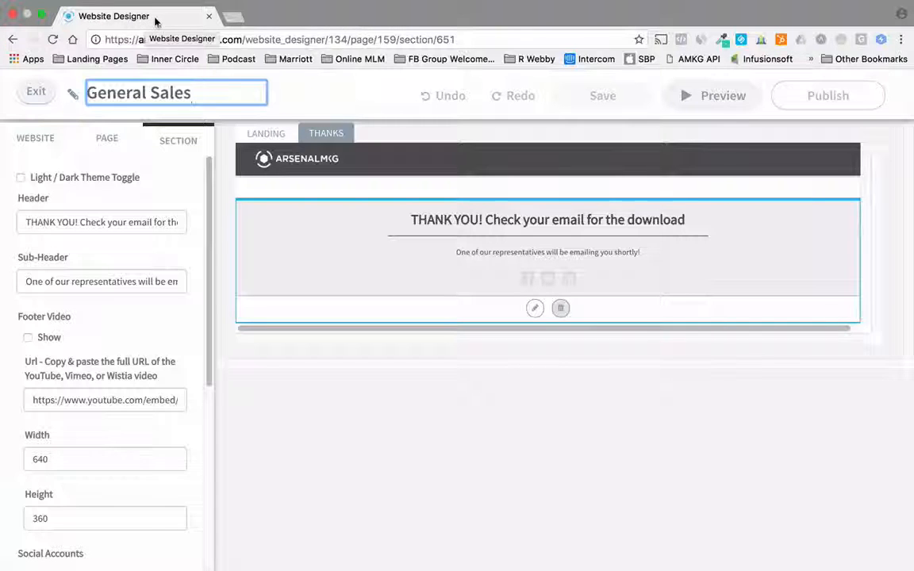
pyautogui.hotkey('ctrl', 'a')
pyautogui.write('You')
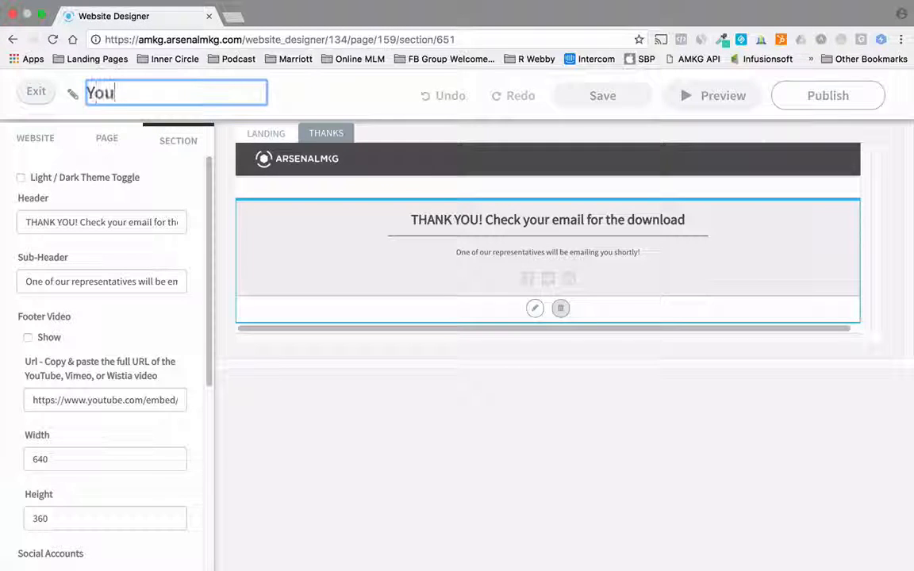
pyautogui.write('r Name')
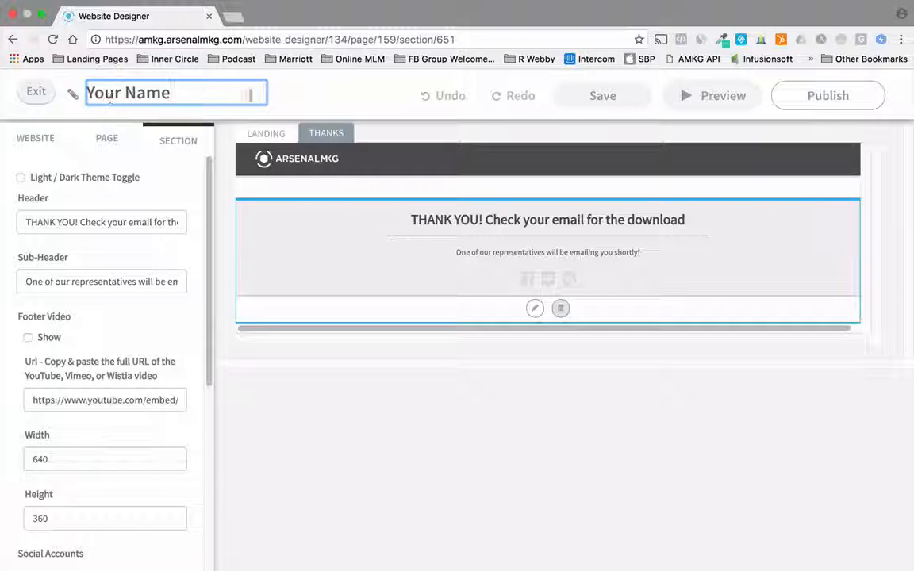
pyautogui.click(800, 98)
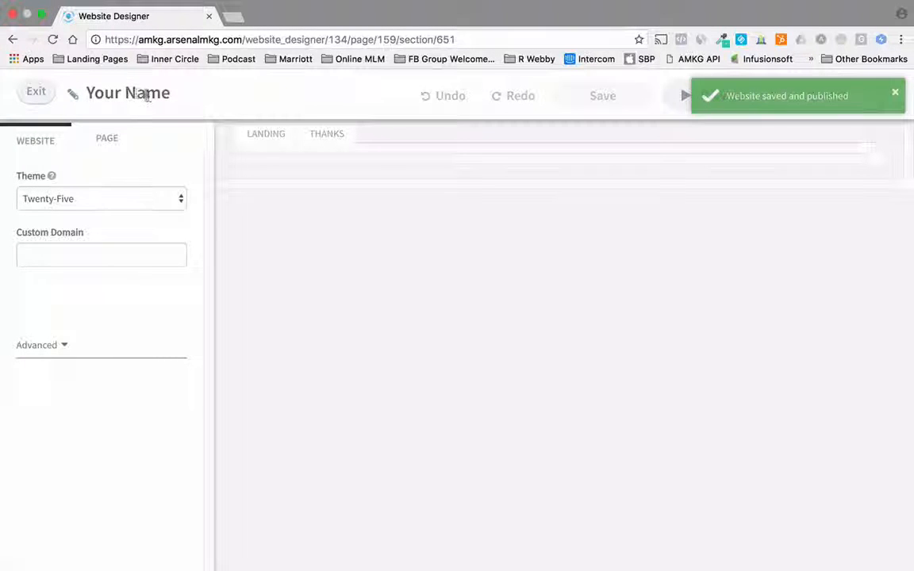
# Exit the designer and review the published "Your Name" landing page through its live site link.
pyautogui.click(35, 93)
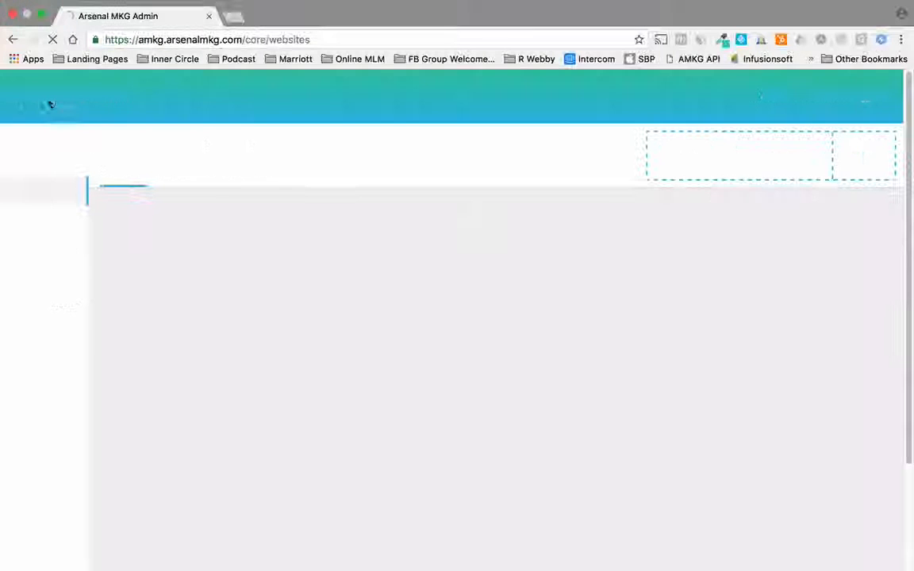
pyautogui.moveTo(625, 388)
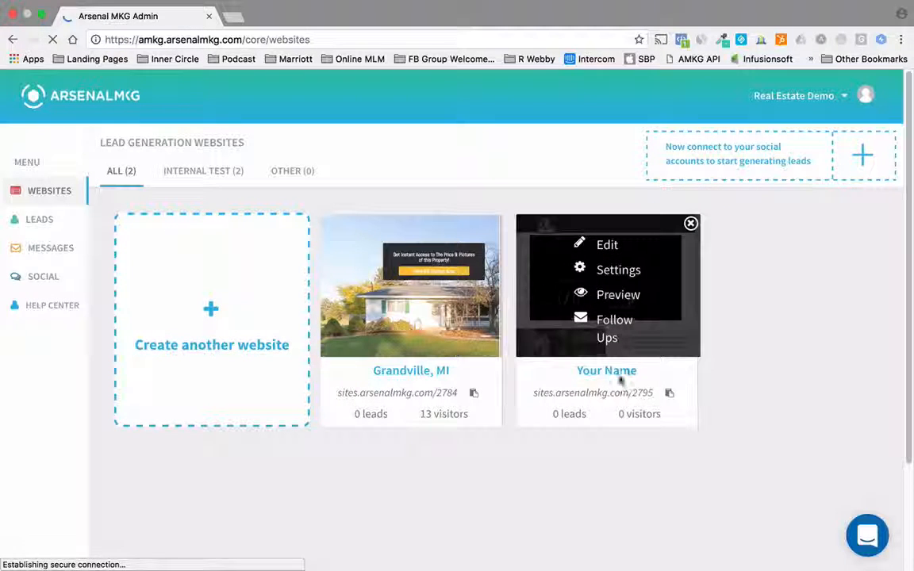
pyautogui.click(601, 395)
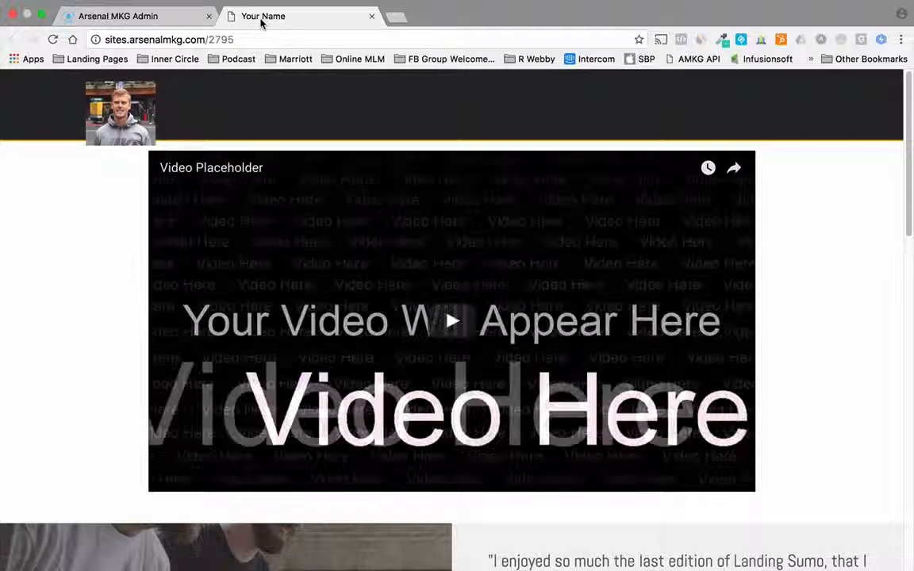
pyautogui.scroll(-3, 69, 279)
pyautogui.scroll(3, 82, 273)
pyautogui.scroll(-15, 82, 319)
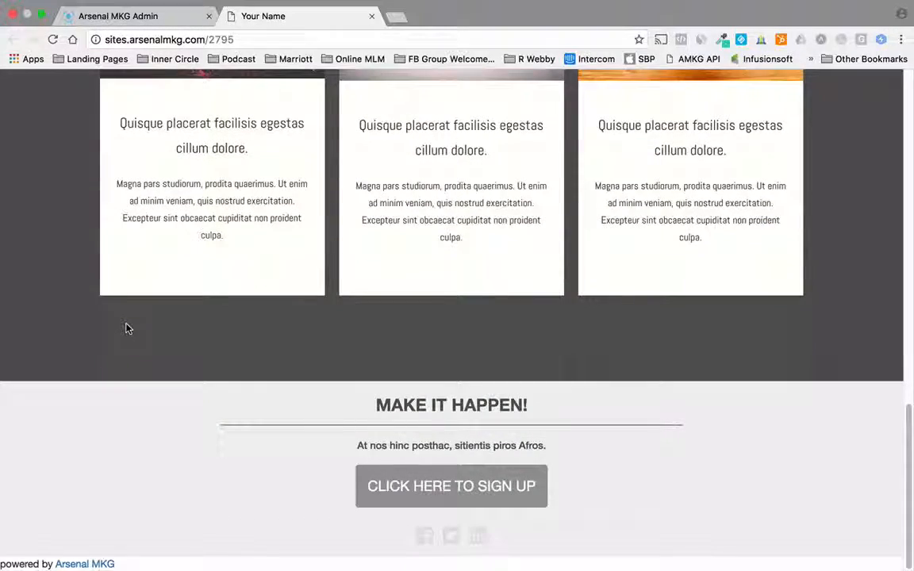
pyautogui.scroll(15, 126, 327)
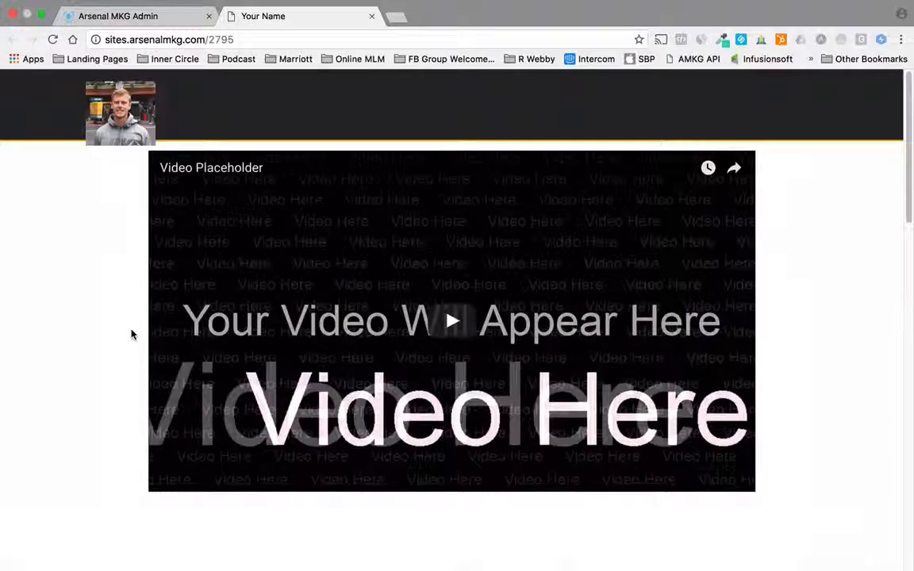